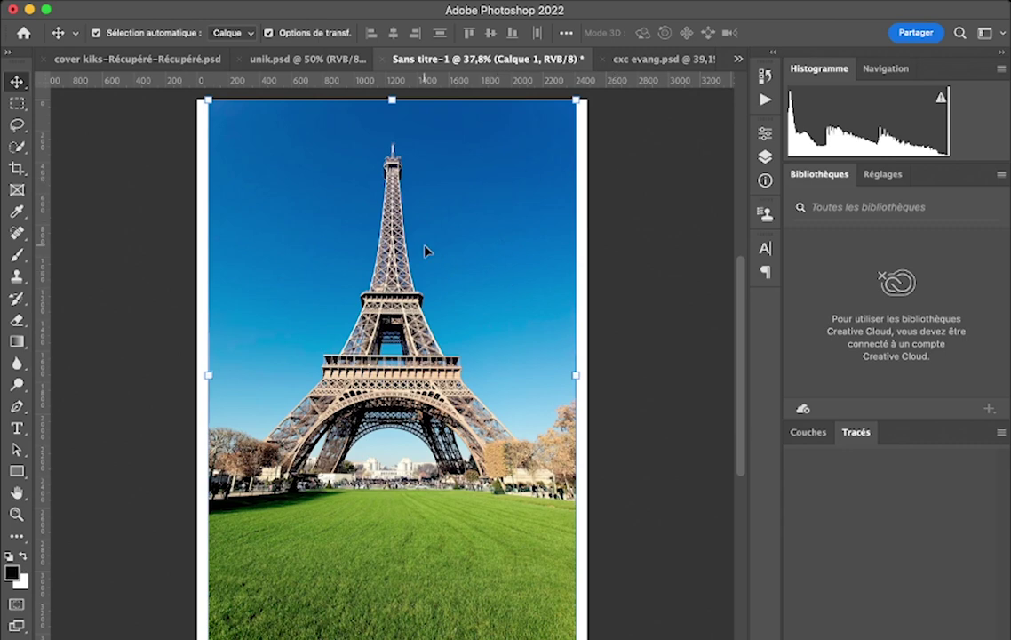
Select the photo's subject, the Eiffel Tower, on Calque 1 and copy the selection to a new layer
click(118, 207)
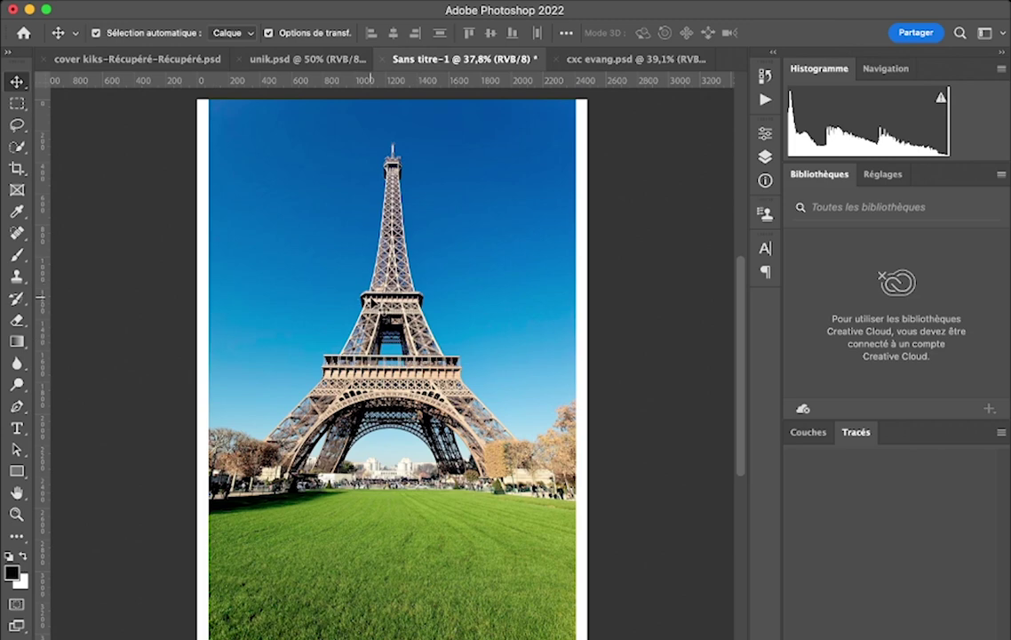
click(375, 123)
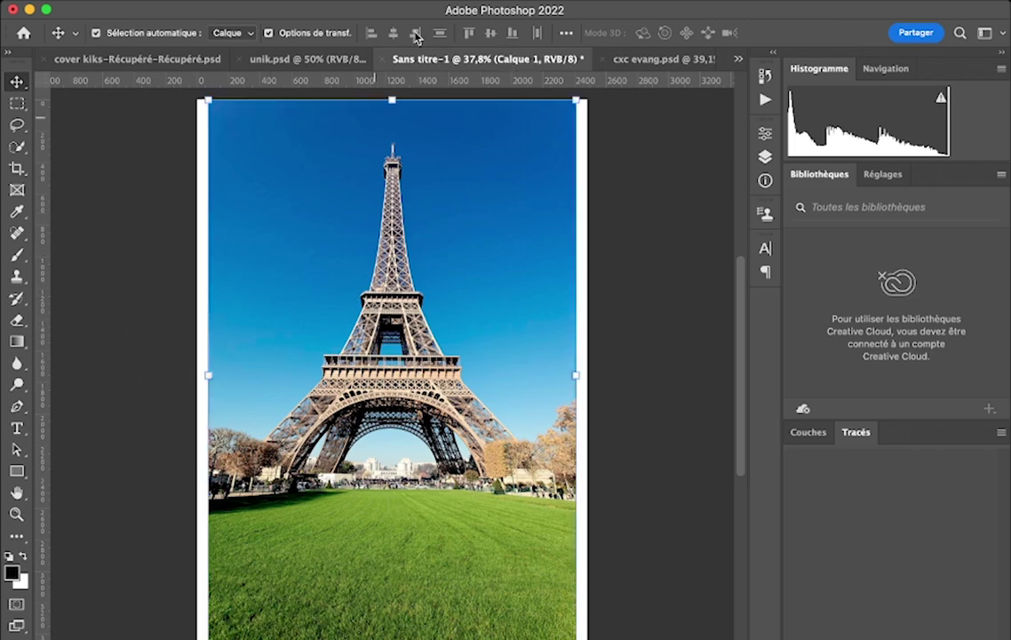
click(397, 0)
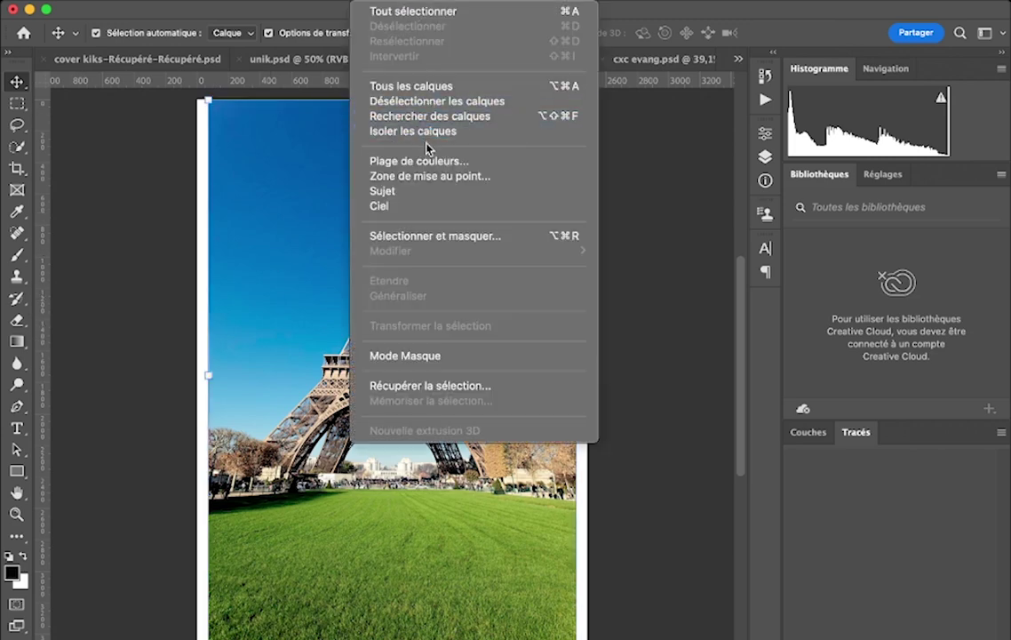
click(418, 192)
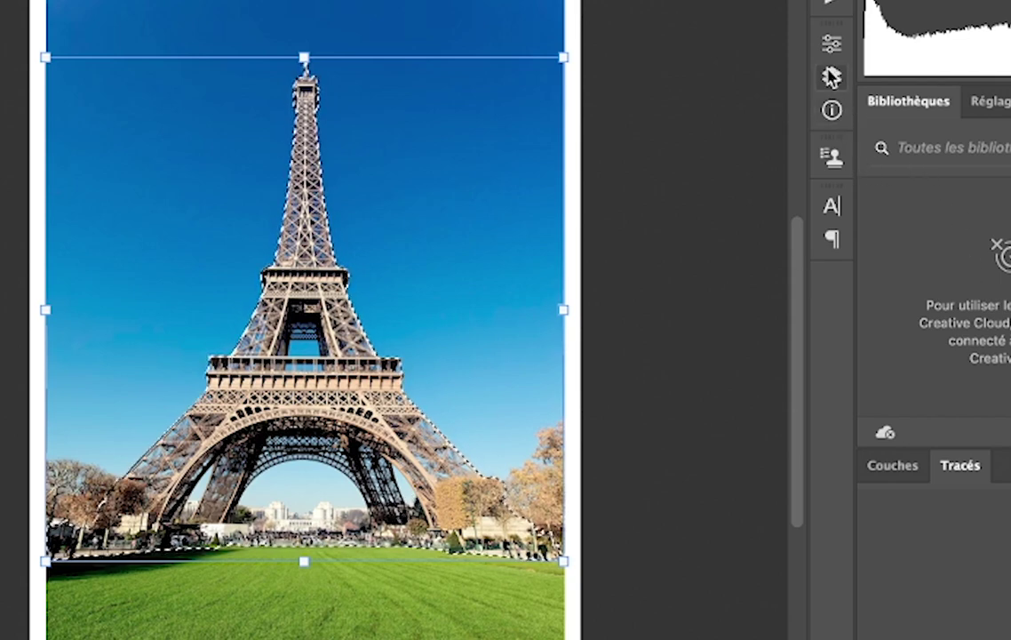
click(832, 76)
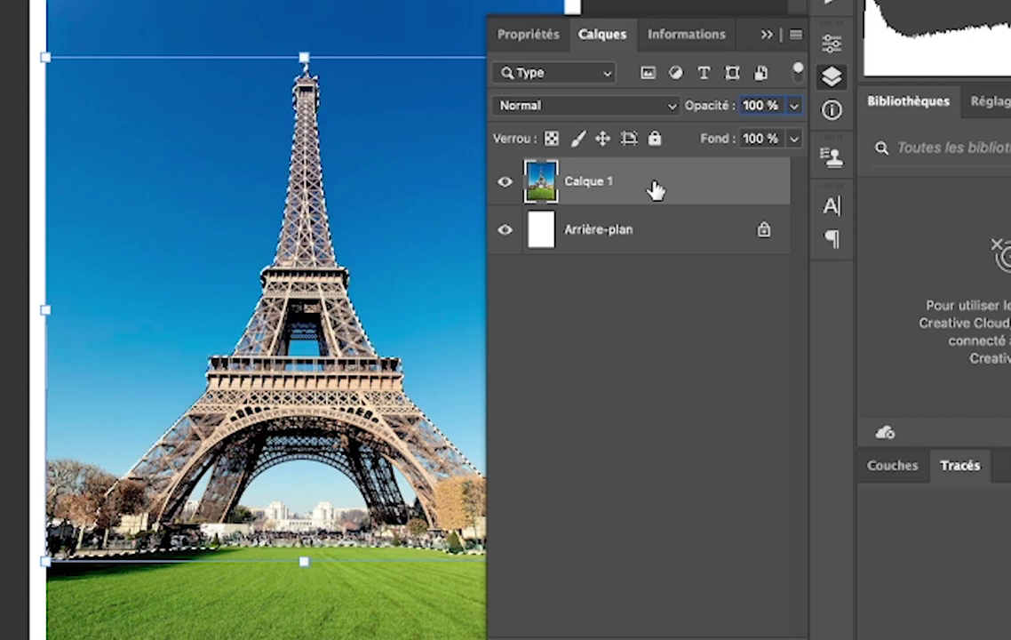
key(ctrl+j)
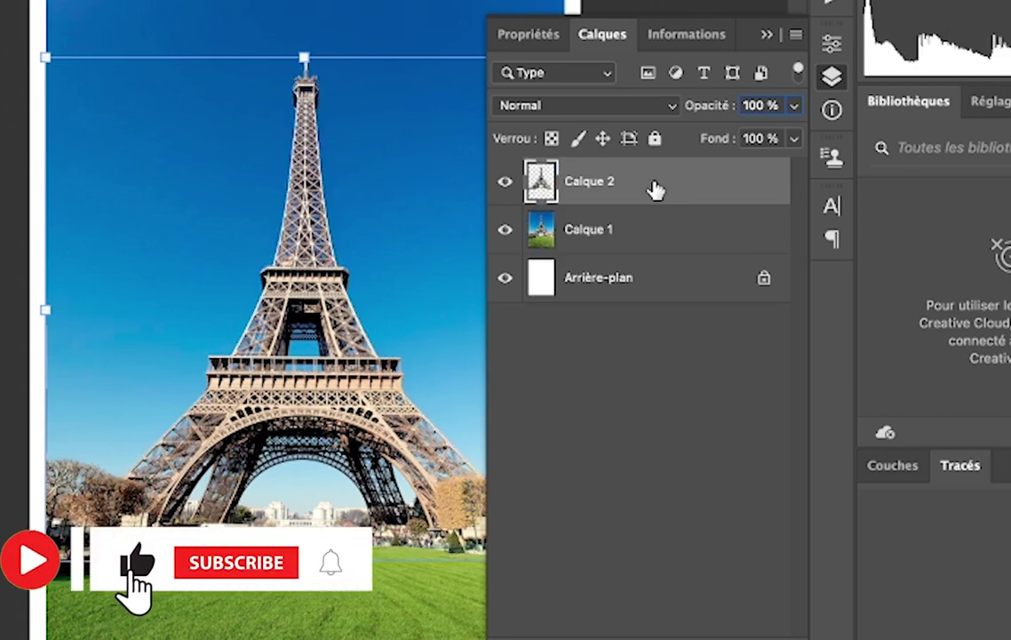
click(18, 178)
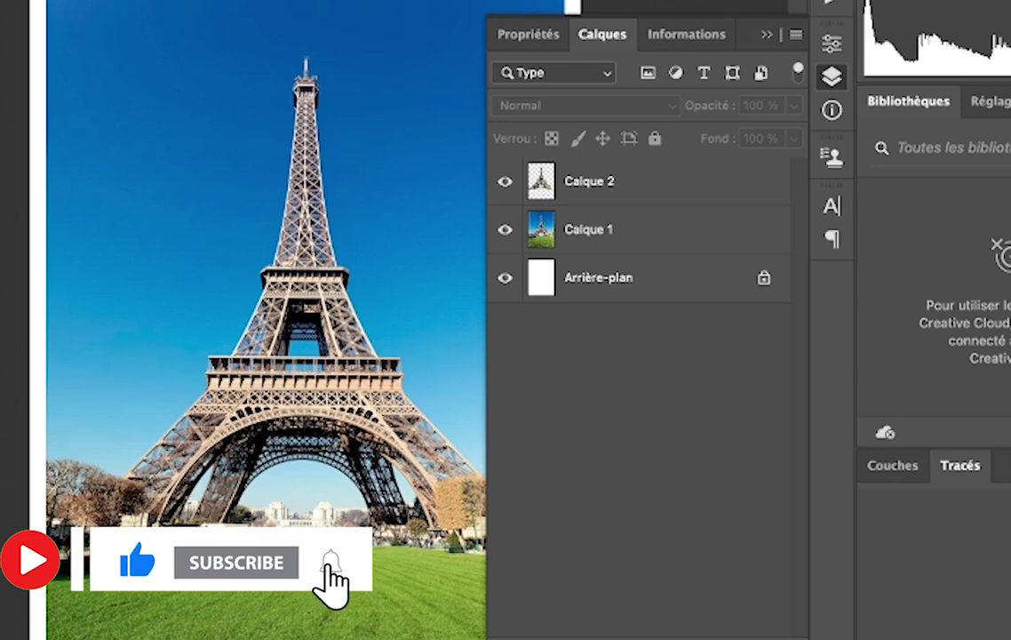
Compare the canvas with and without the original photo layer Calque 1, and leave that layer hidden
click(505, 229)
click(504, 229)
click(504, 230)
click(504, 229)
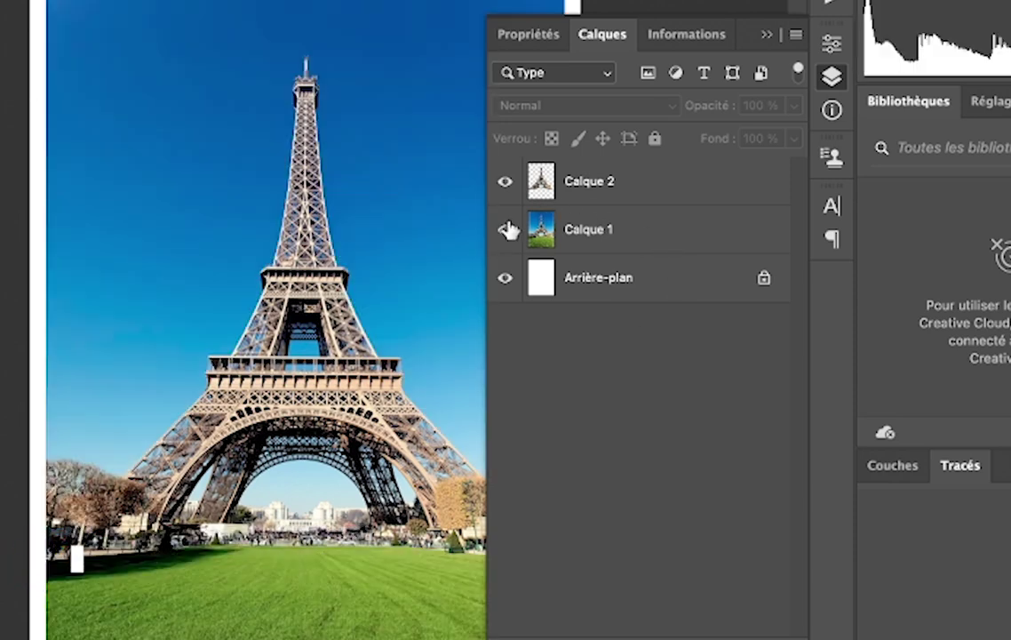
click(505, 230)
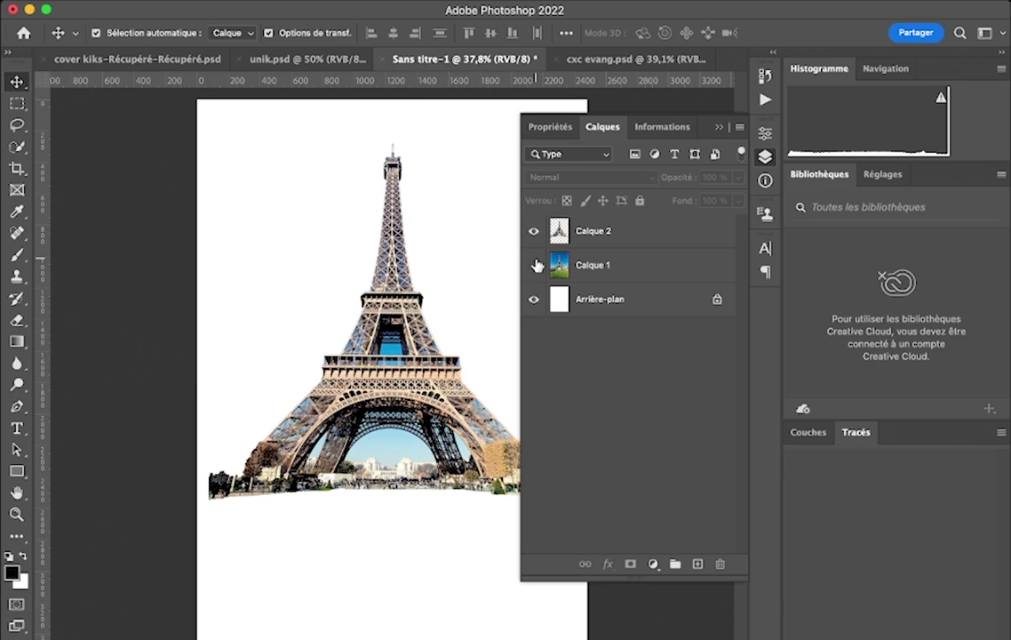
click(536, 265)
click(536, 265)
click(536, 265)
click(535, 265)
click(536, 265)
click(535, 264)
Add the letter b as text between Calque 1 and the tower cutout, size it to 658 pt and move it behind the tower
click(624, 274)
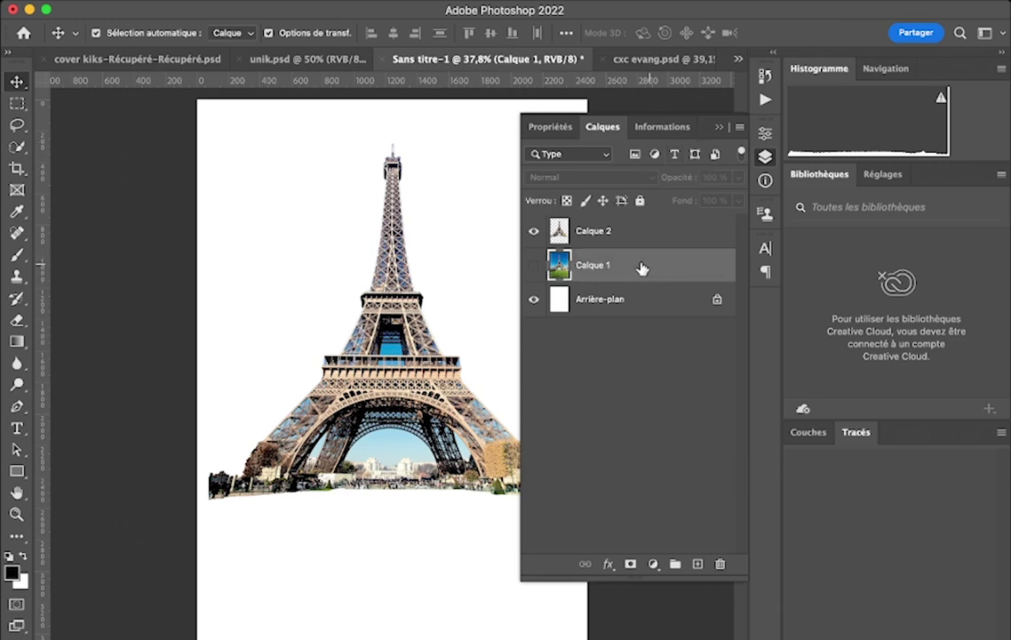
click(11, 430)
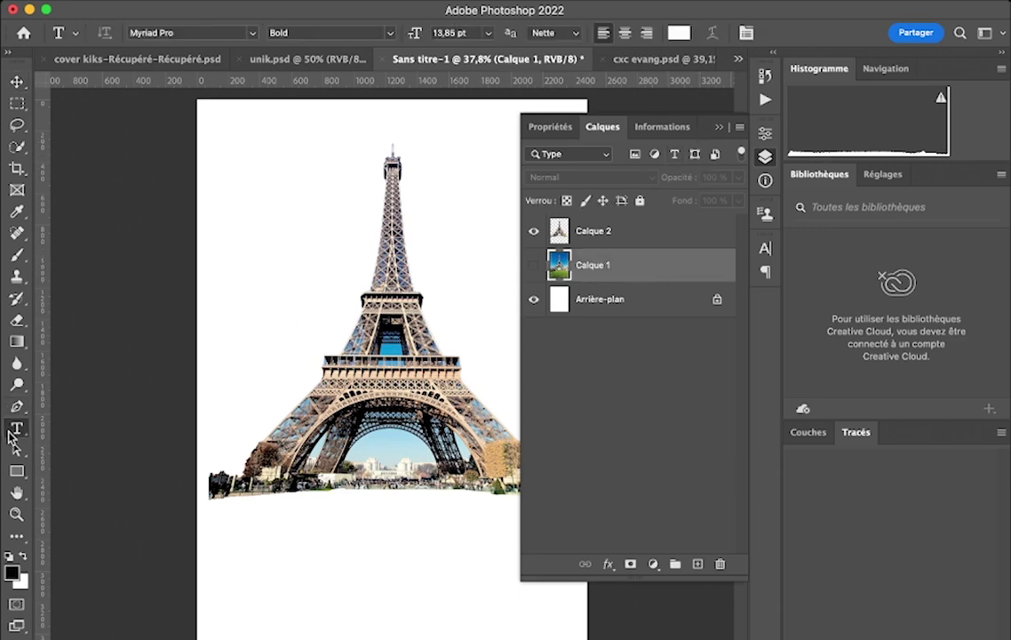
click(292, 277)
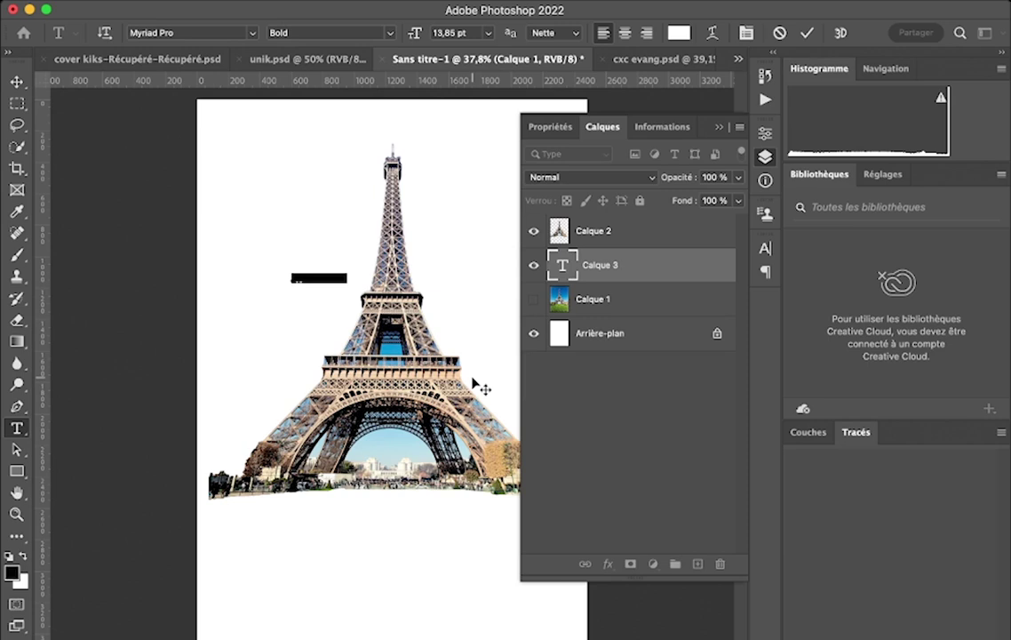
key(BackSpace)
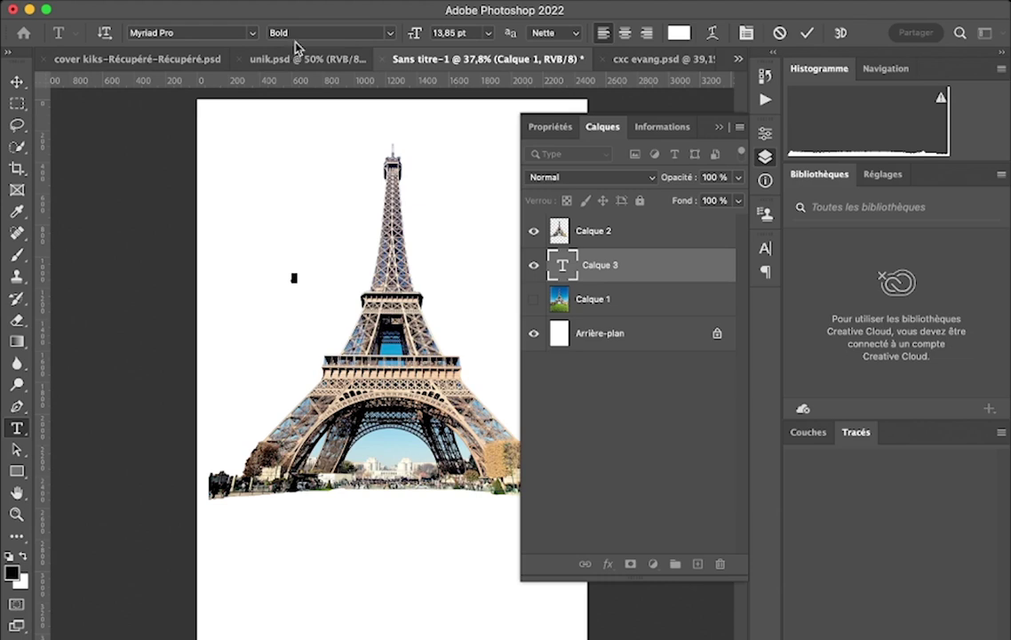
drag(423, 39, 879, 5)
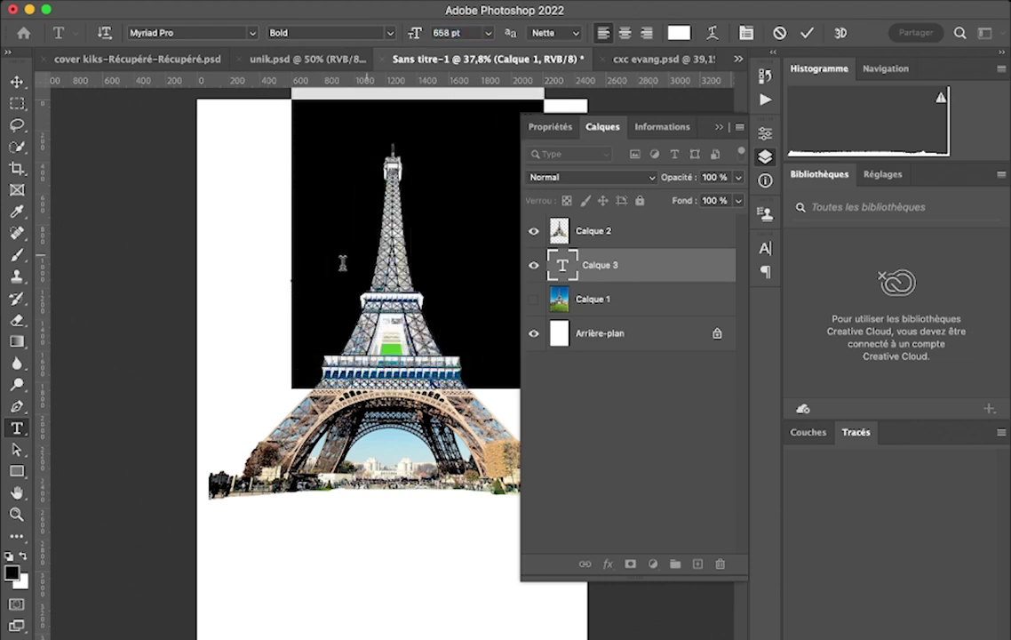
drag(251, 269, 218, 459)
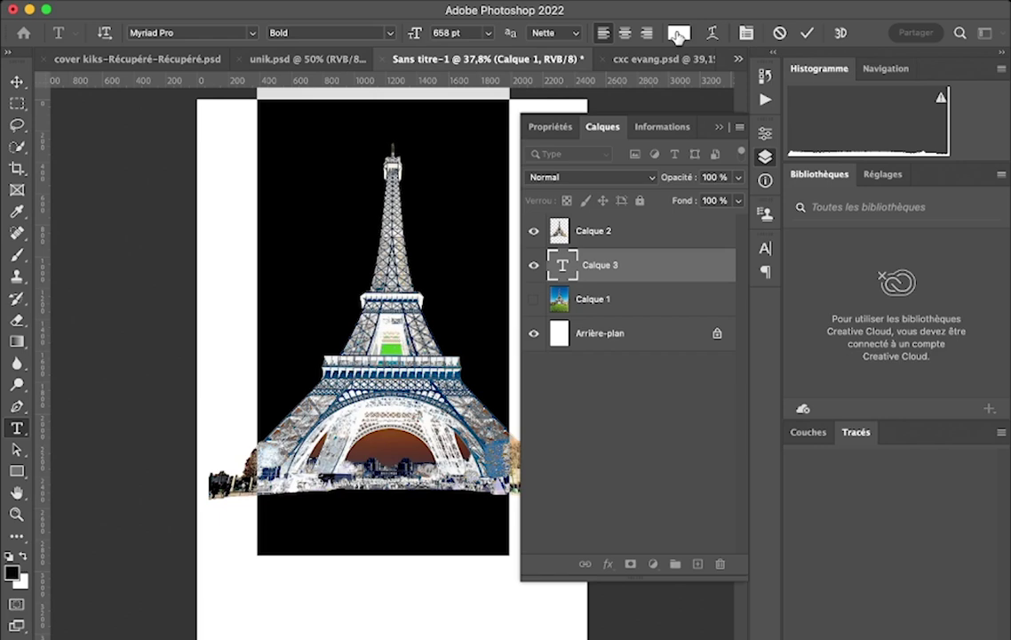
Colour the letter dark grey 282728 and lower it slightly behind the tower
click(678, 35)
click(126, 188)
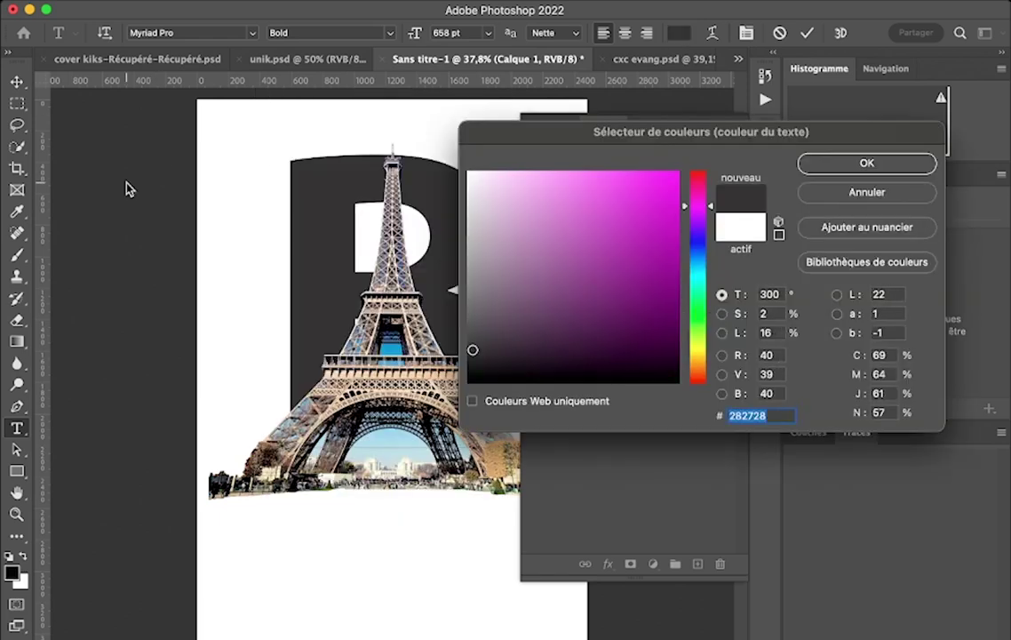
click(846, 165)
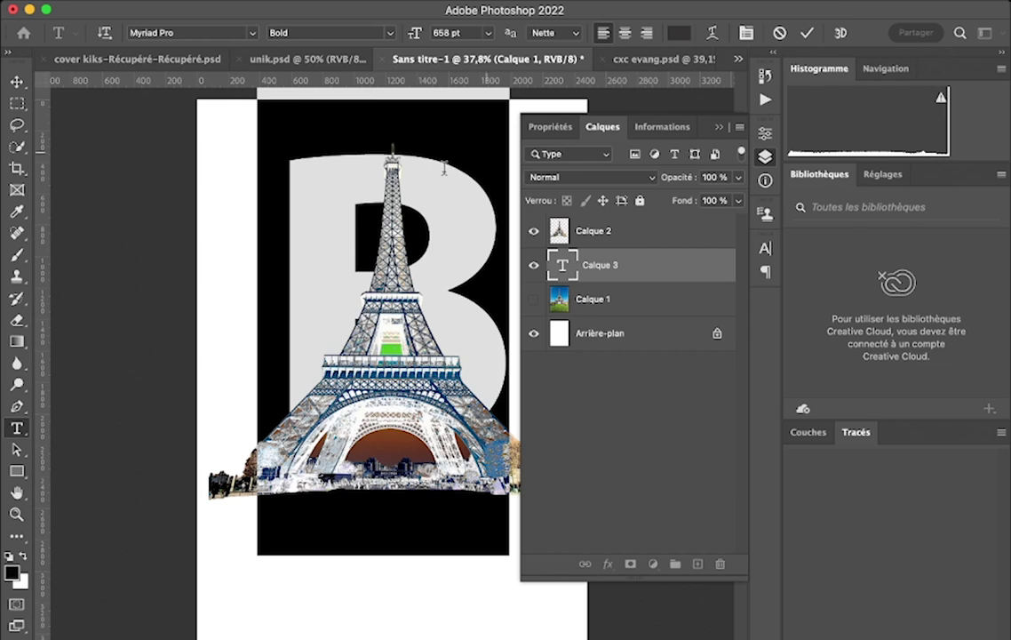
drag(209, 239, 208, 271)
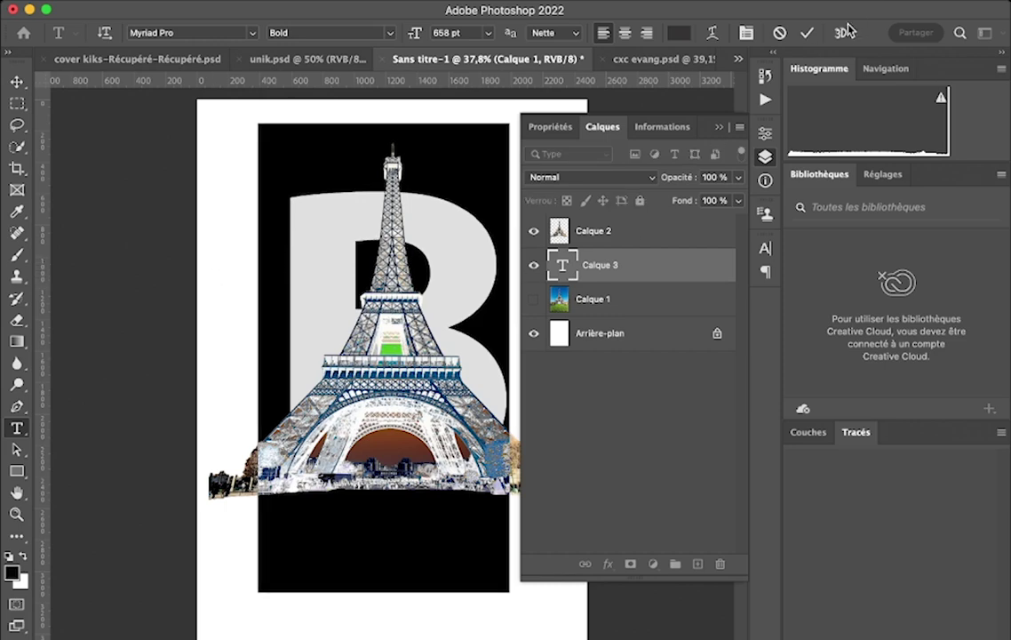
click(806, 33)
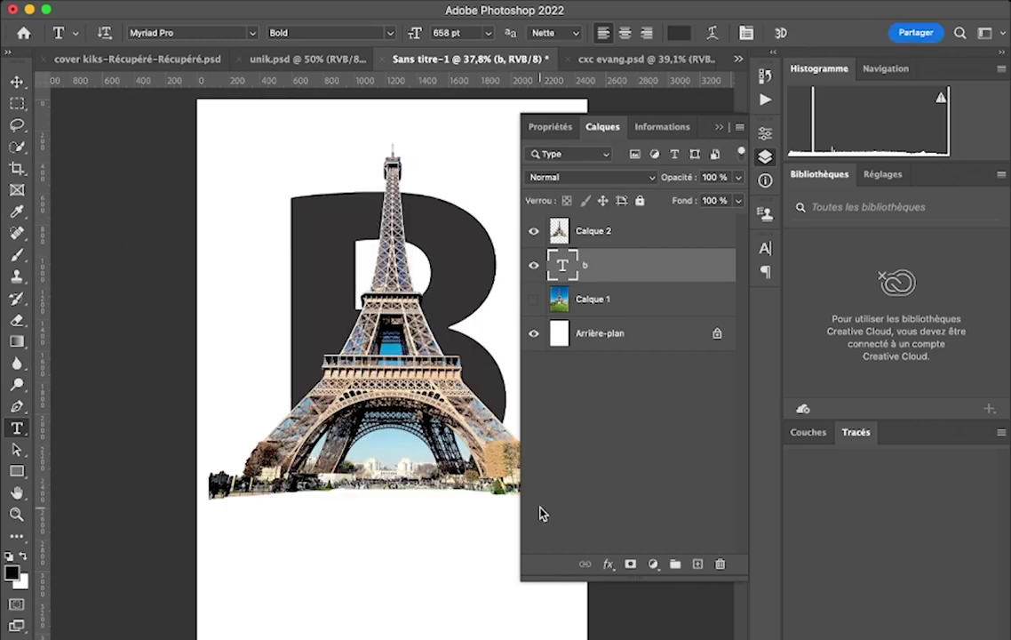
Duplicate the tower cutout layer Calque 2 within the Sans titre-1 document
click(721, 128)
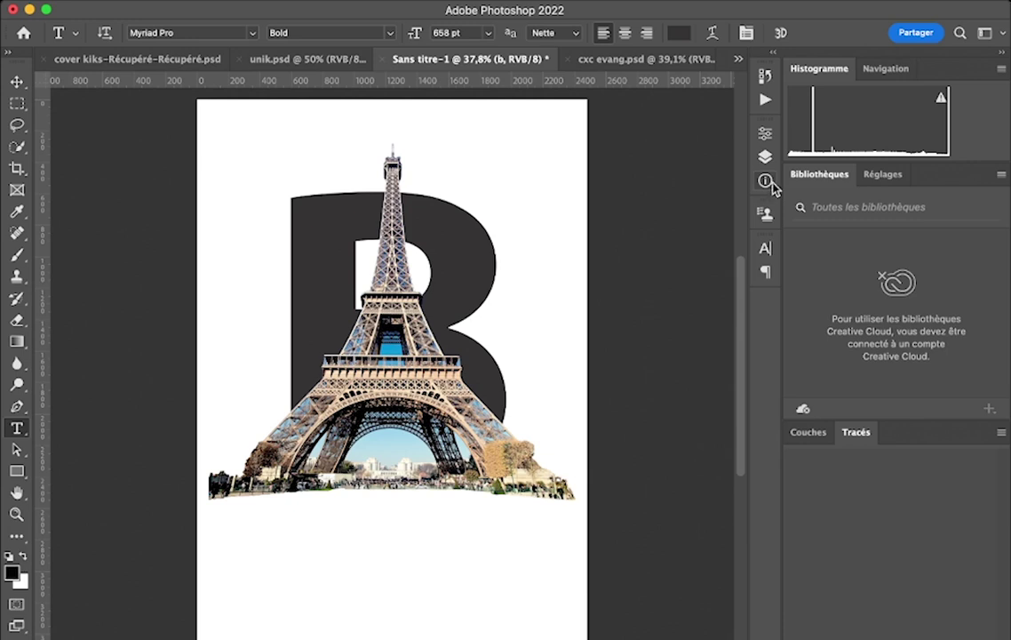
click(765, 155)
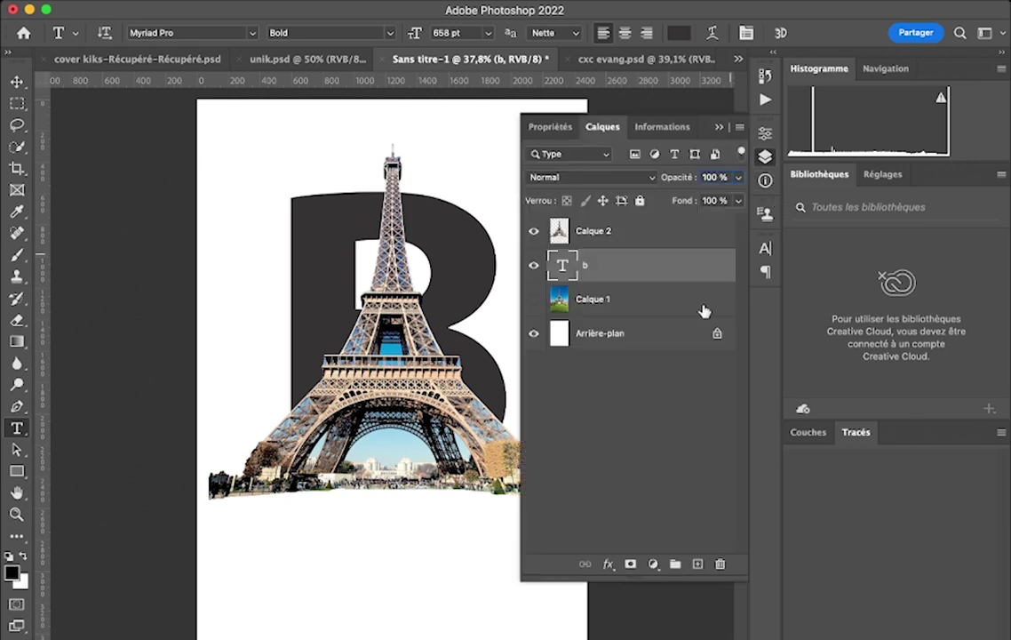
click(533, 298)
click(643, 229)
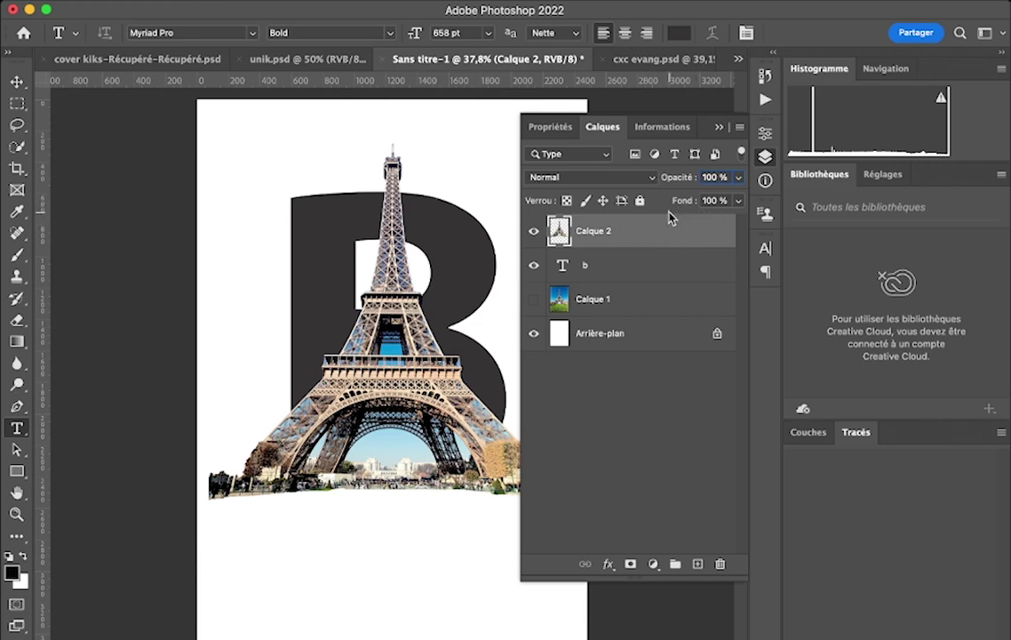
right_click(652, 230)
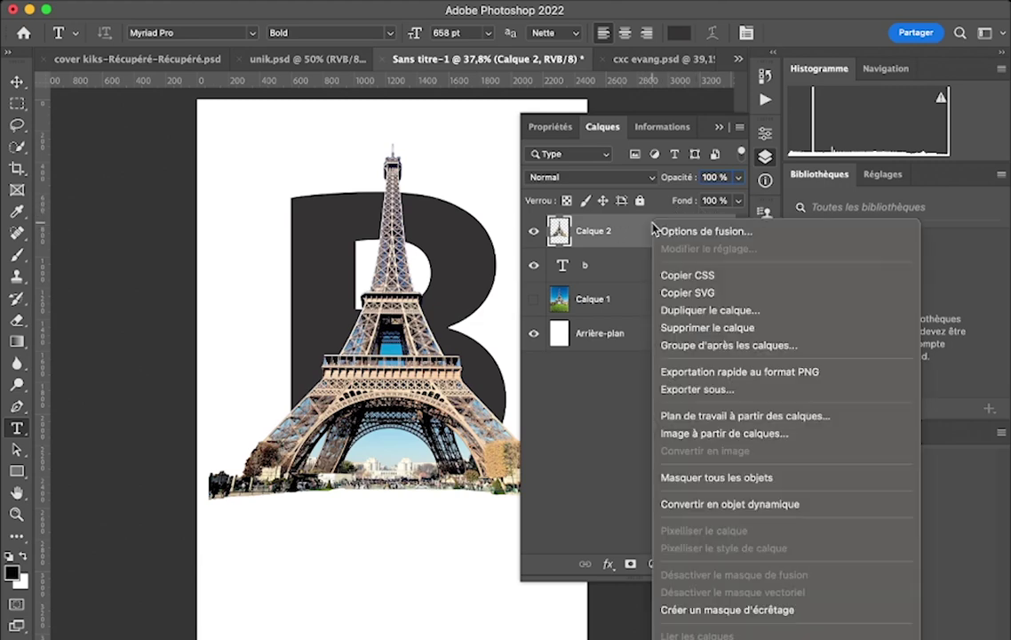
click(697, 318)
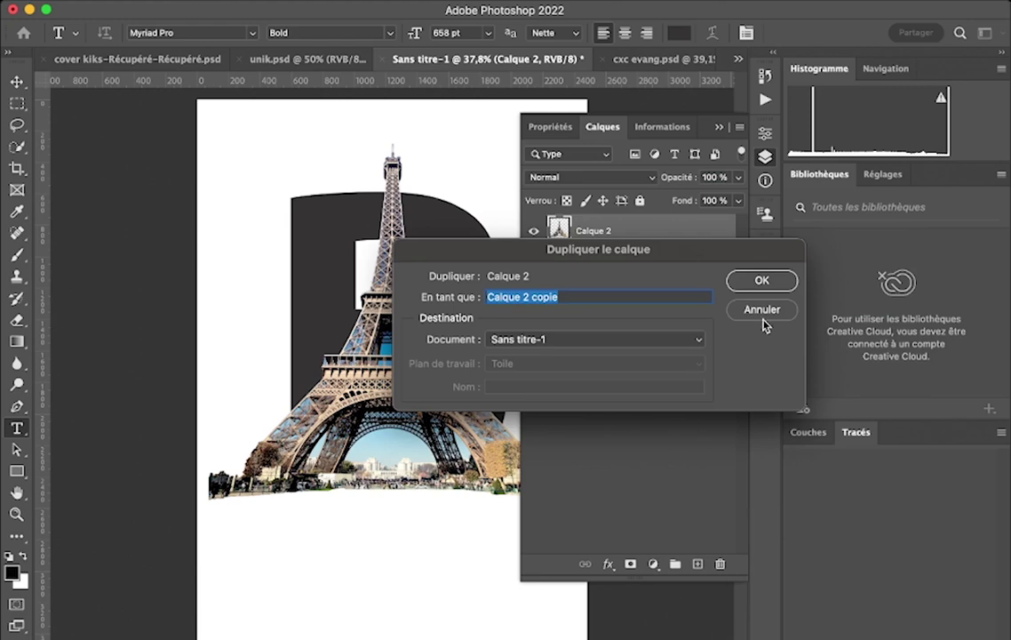
click(770, 282)
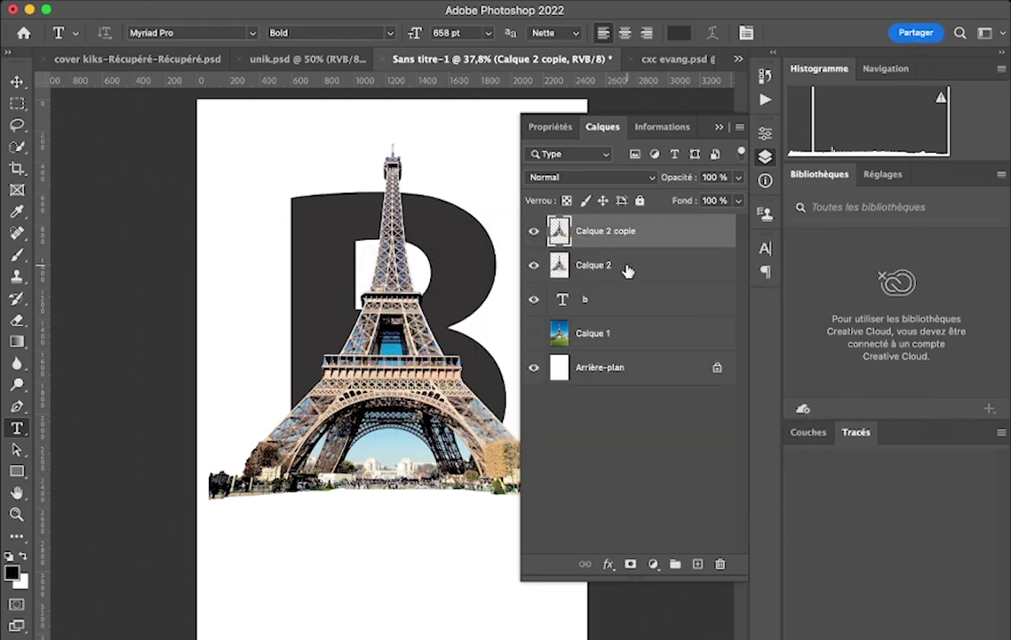
Clip Calque 2 to the letter b with a clipping mask and hide the layer Calque 2 copie
click(724, 272)
right_click(692, 268)
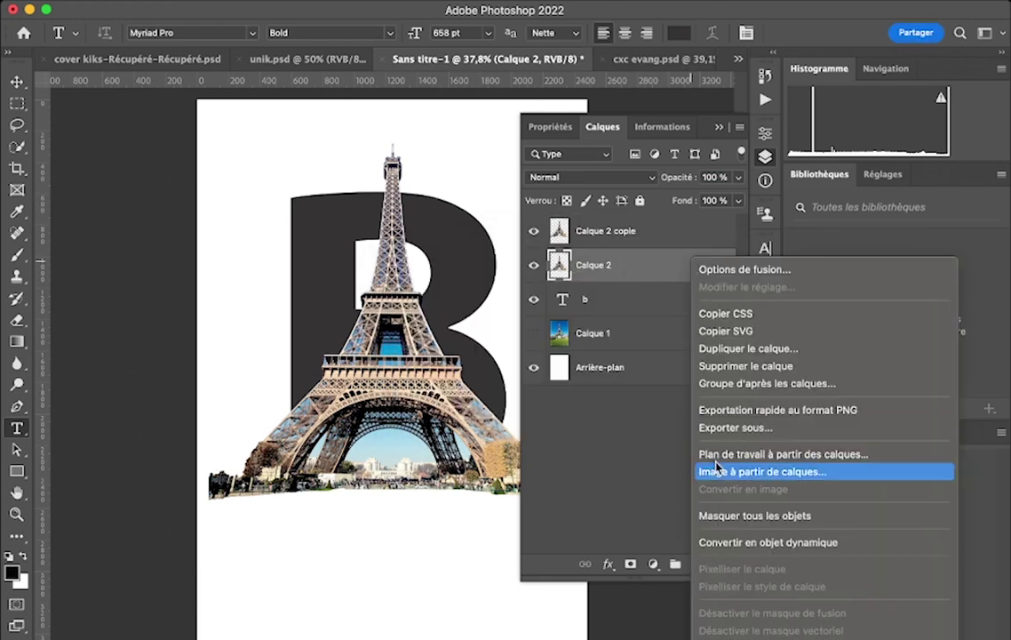
click(772, 467)
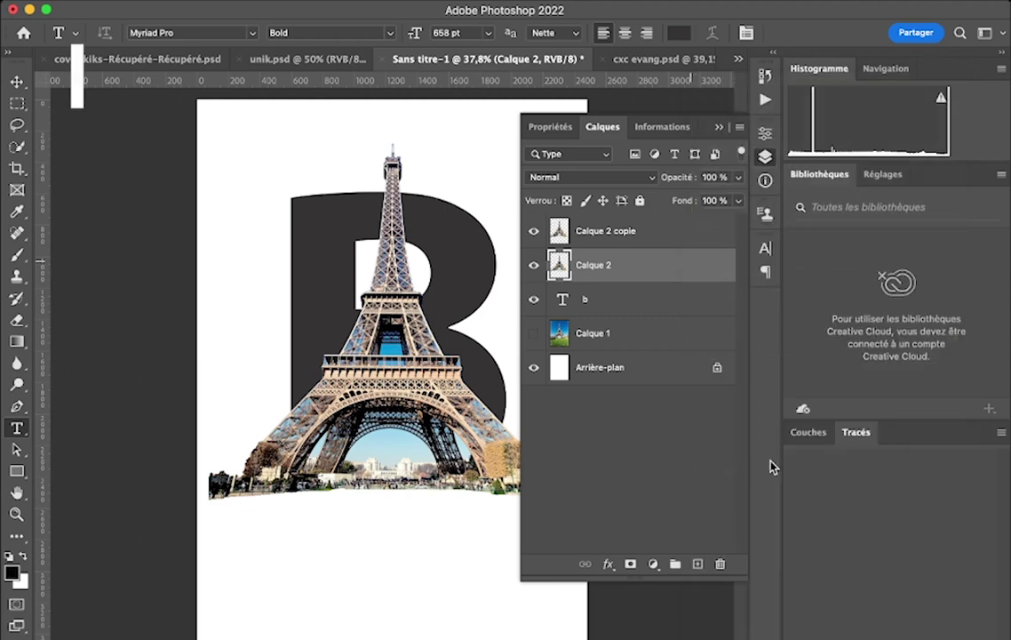
Recolour the letter b to the sky blue 1886cc sampled from the opening in the tower
click(668, 308)
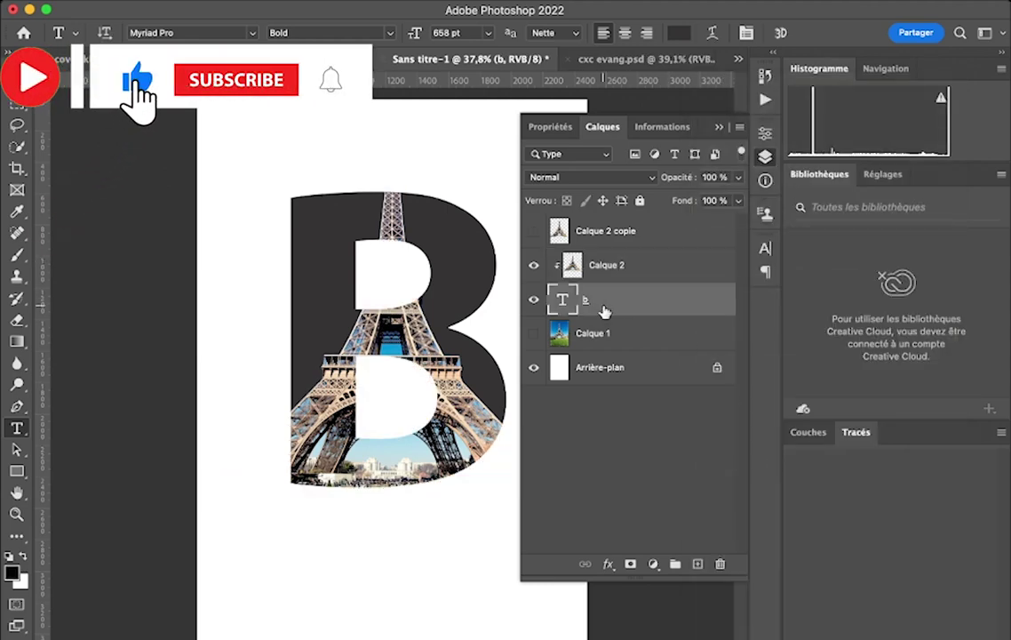
double_click(563, 300)
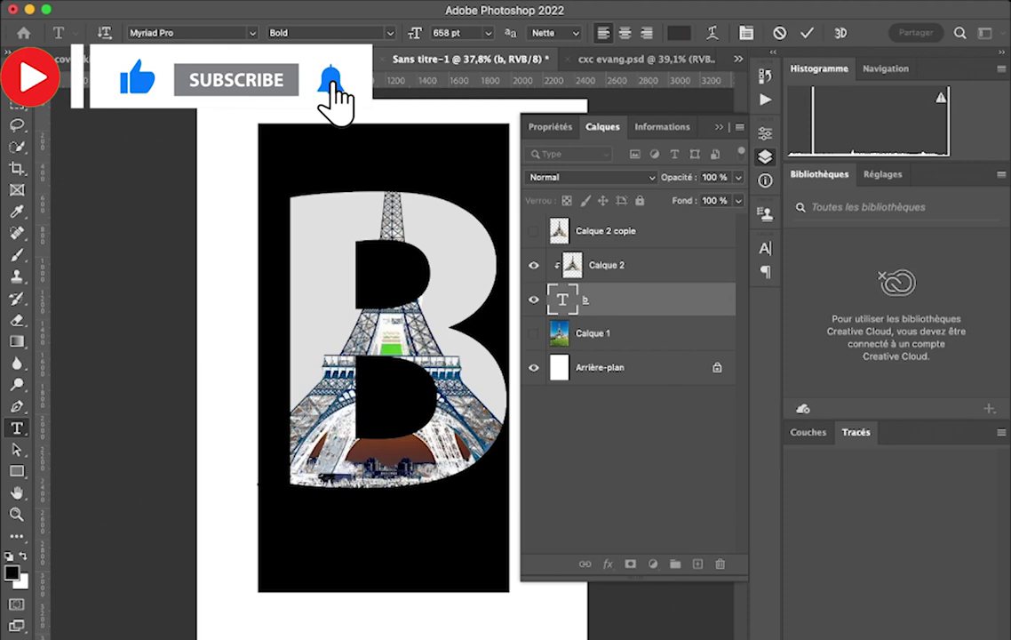
click(678, 33)
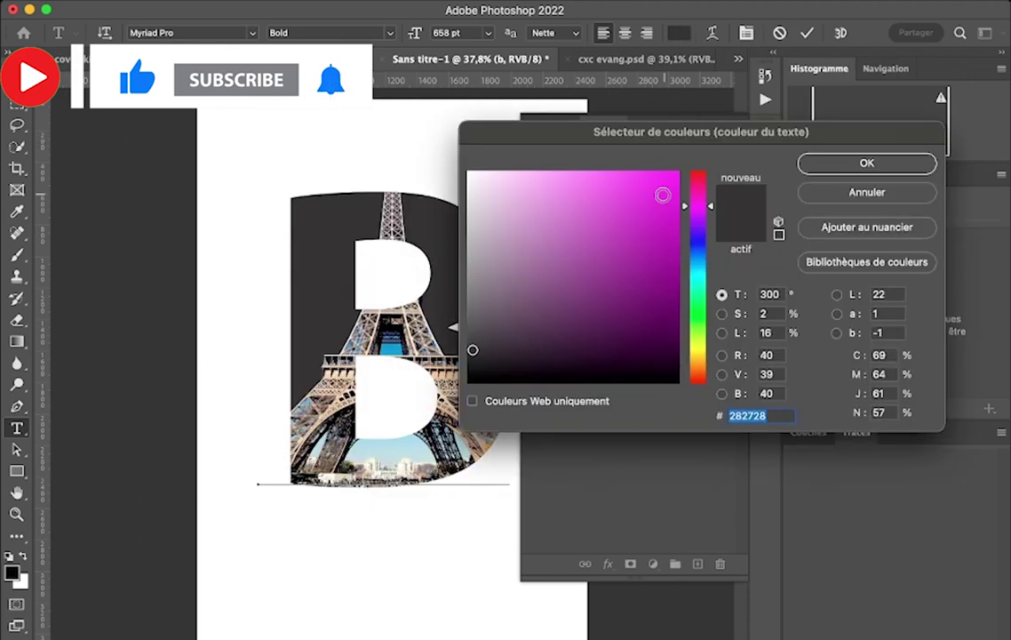
click(628, 206)
click(636, 325)
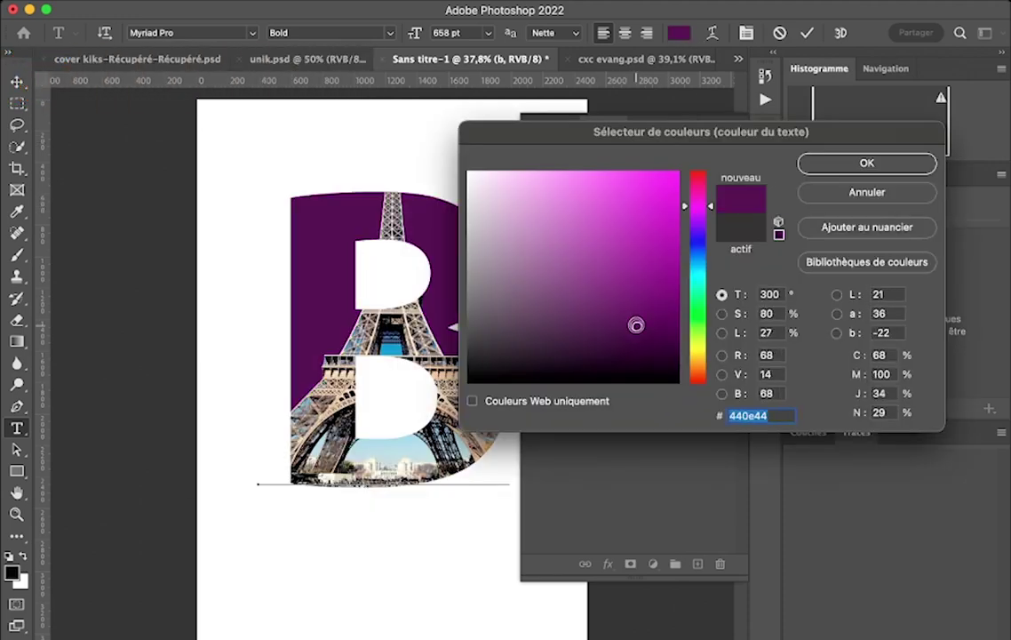
click(398, 349)
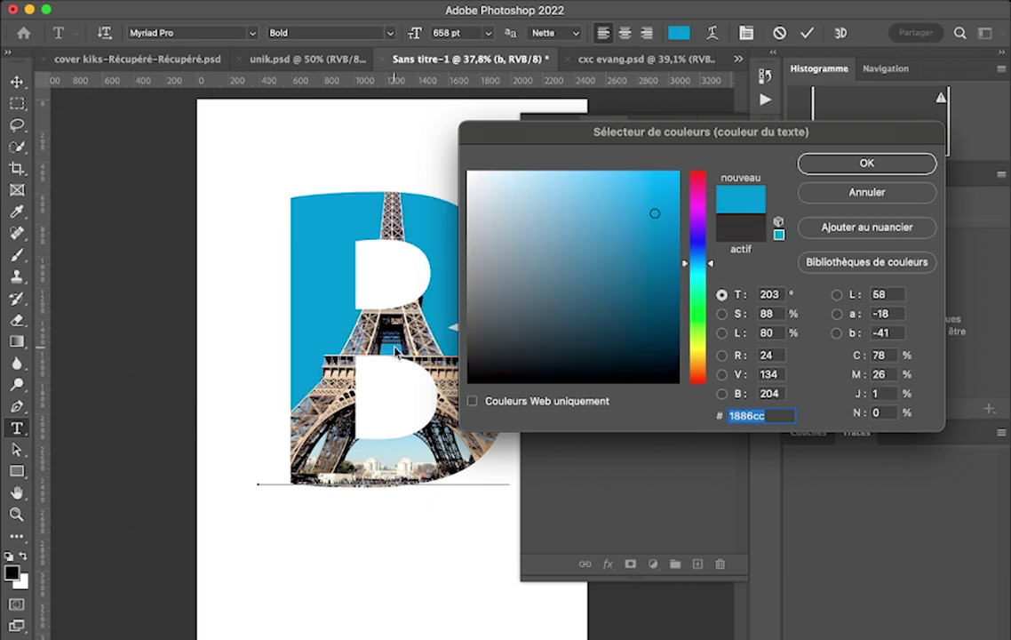
click(867, 165)
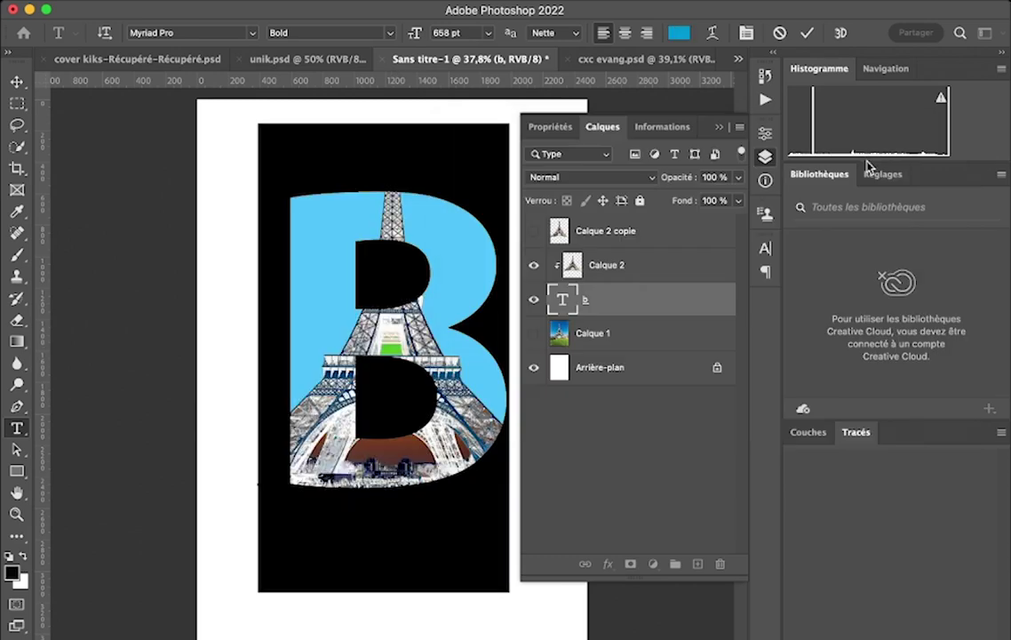
click(809, 32)
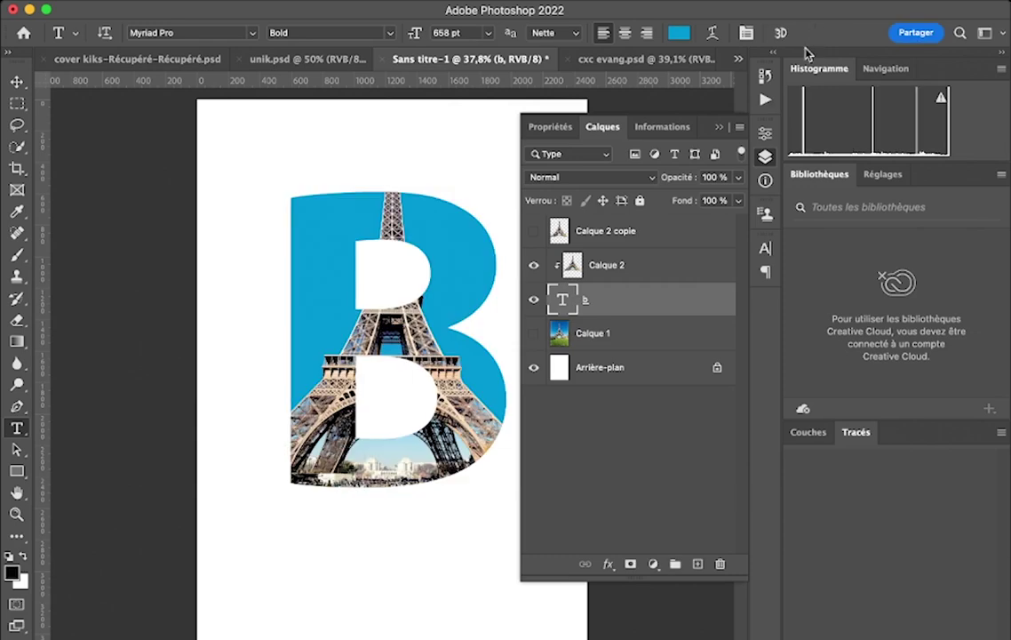
Select the layer Calque 2 copie and make it visible again
click(643, 236)
click(532, 234)
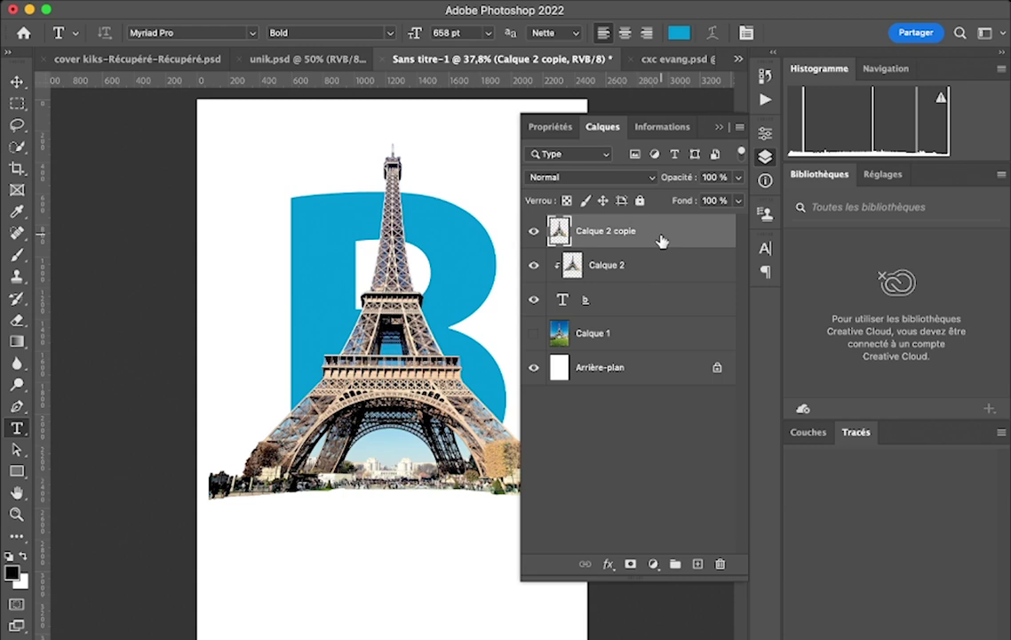
Add a layer mask to Calque 2 copie and move the letter b slightly down
click(630, 564)
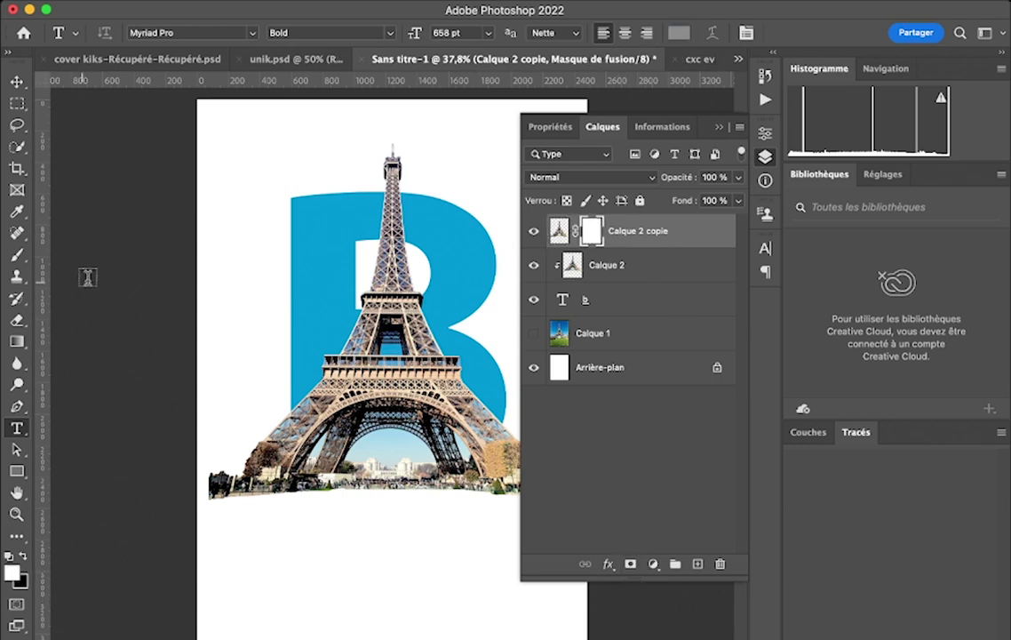
scroll(451, 112, right, 3)
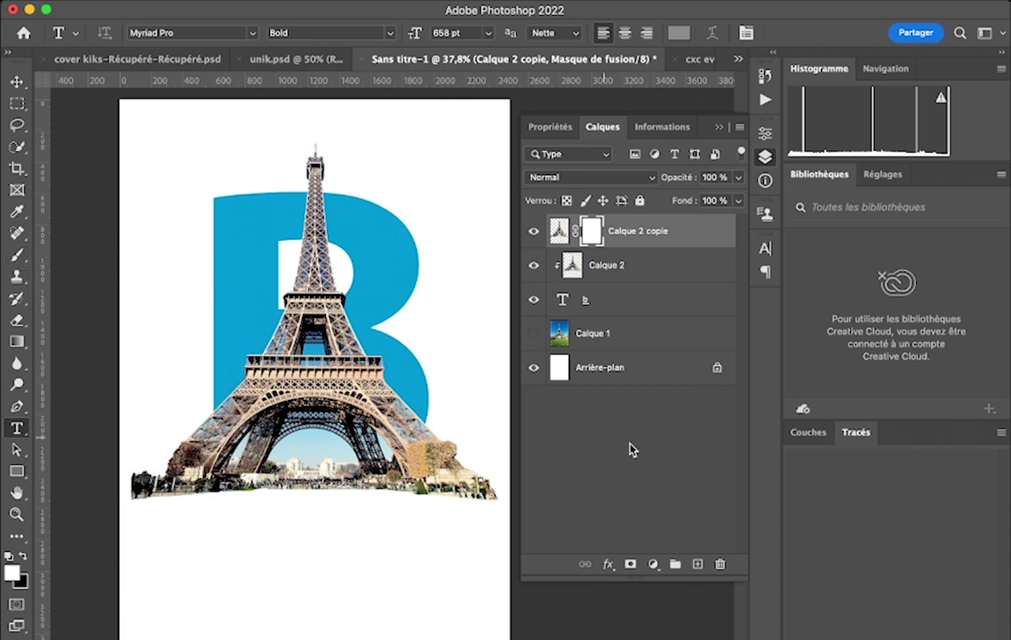
click(649, 310)
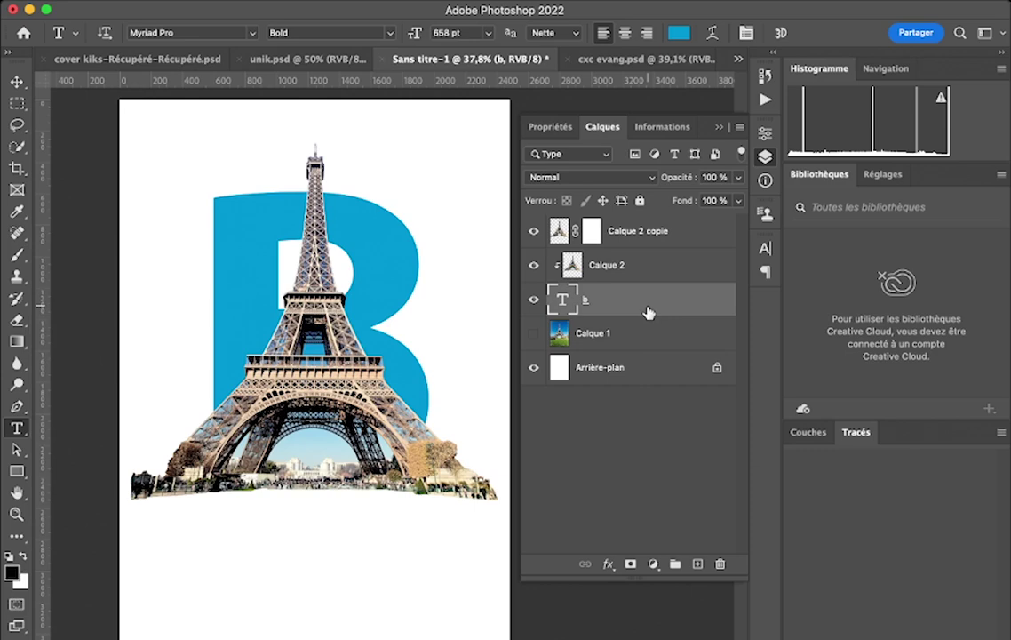
key(v)
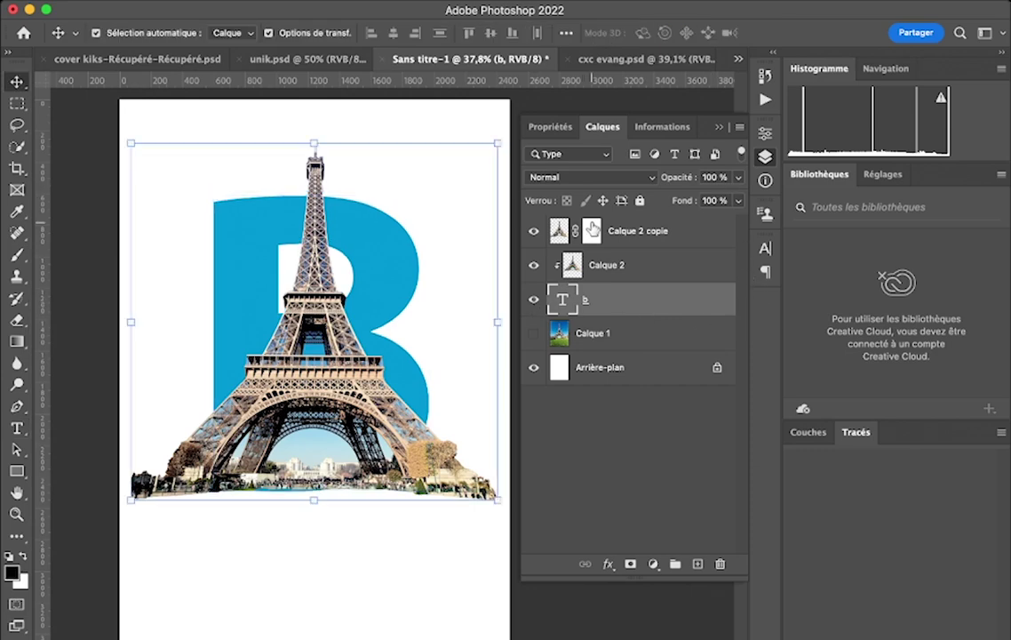
Paint black with a soft brush on the mask of Calque 2 copie to hide the far left end of the tower's base
click(590, 227)
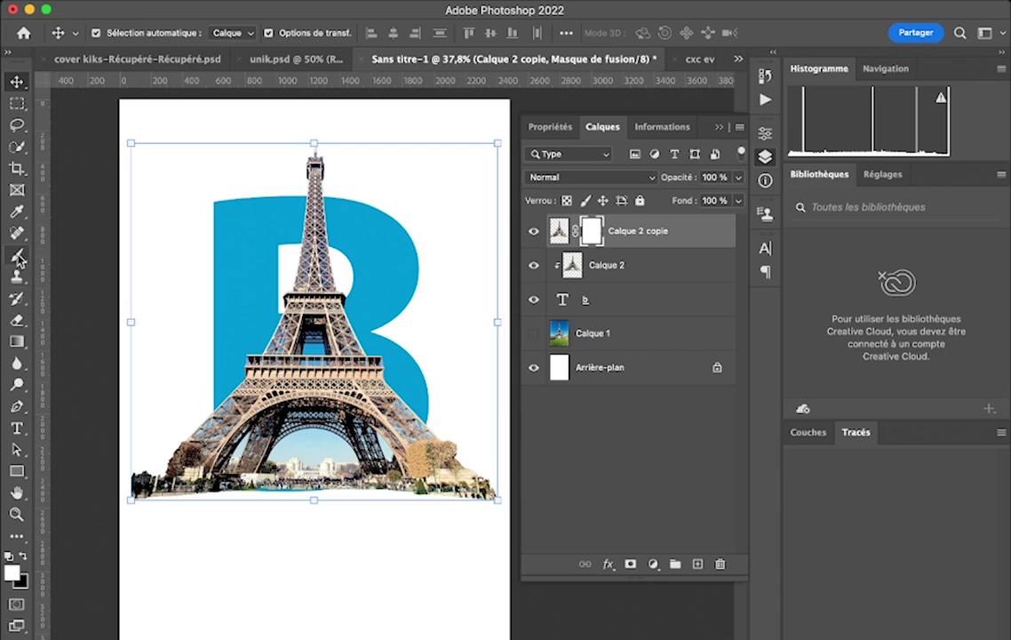
click(16, 254)
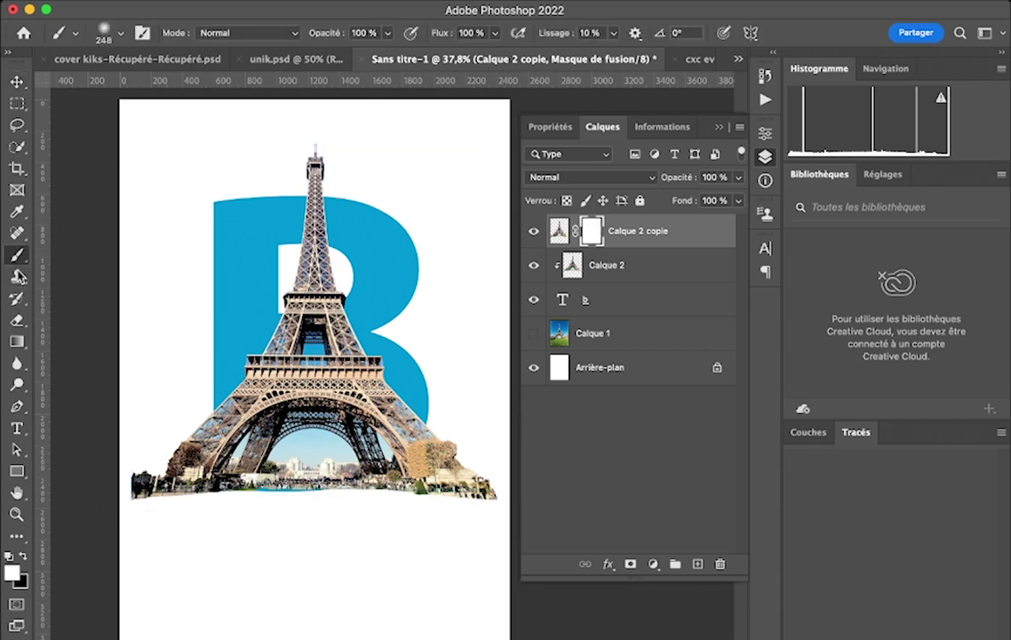
click(22, 558)
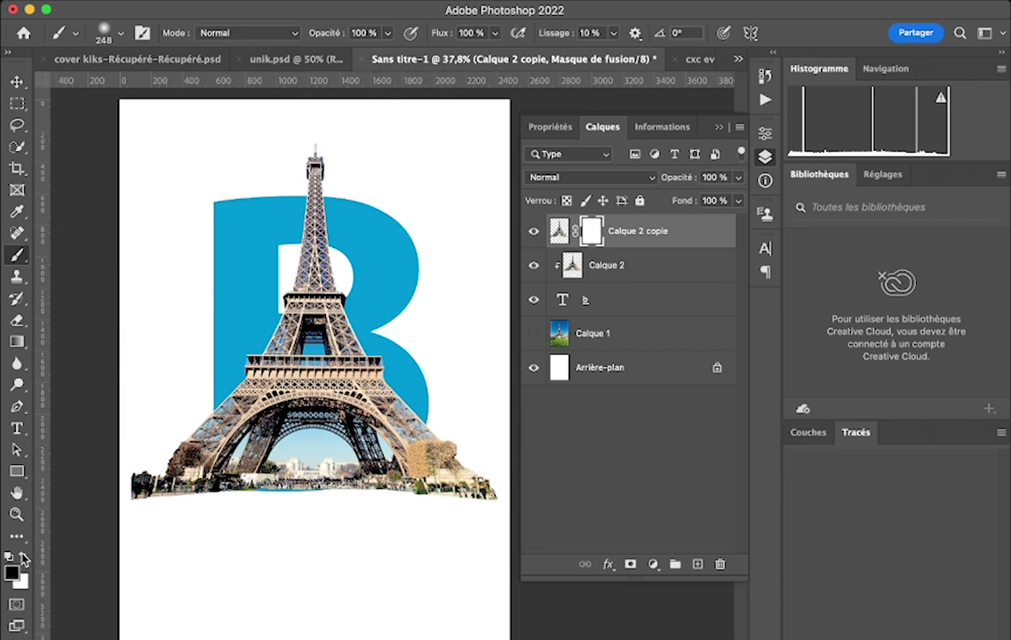
click(138, 484)
drag(138, 484, 158, 496)
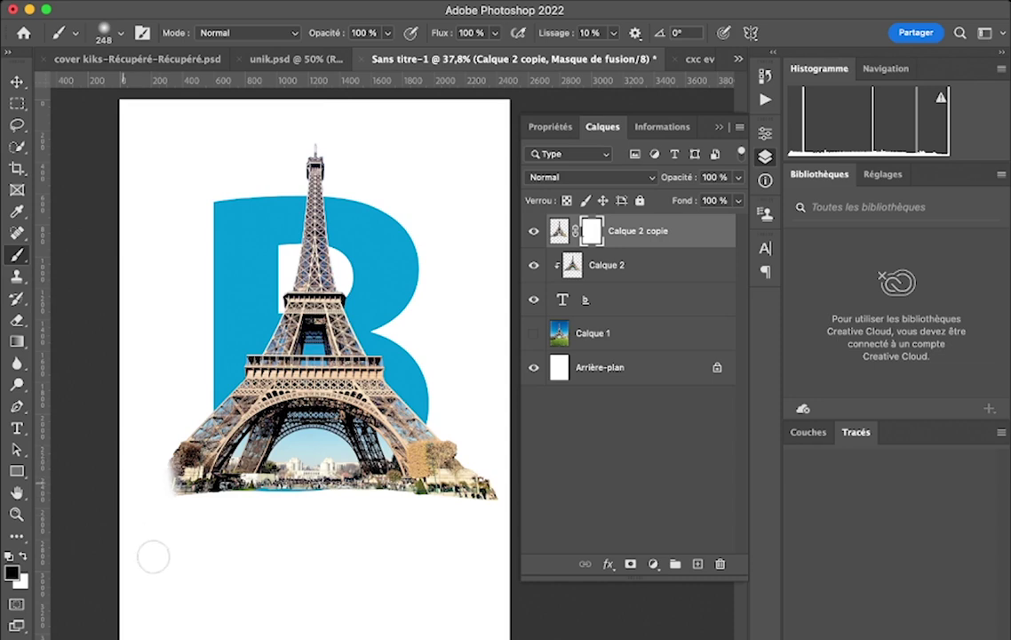
click(11, 573)
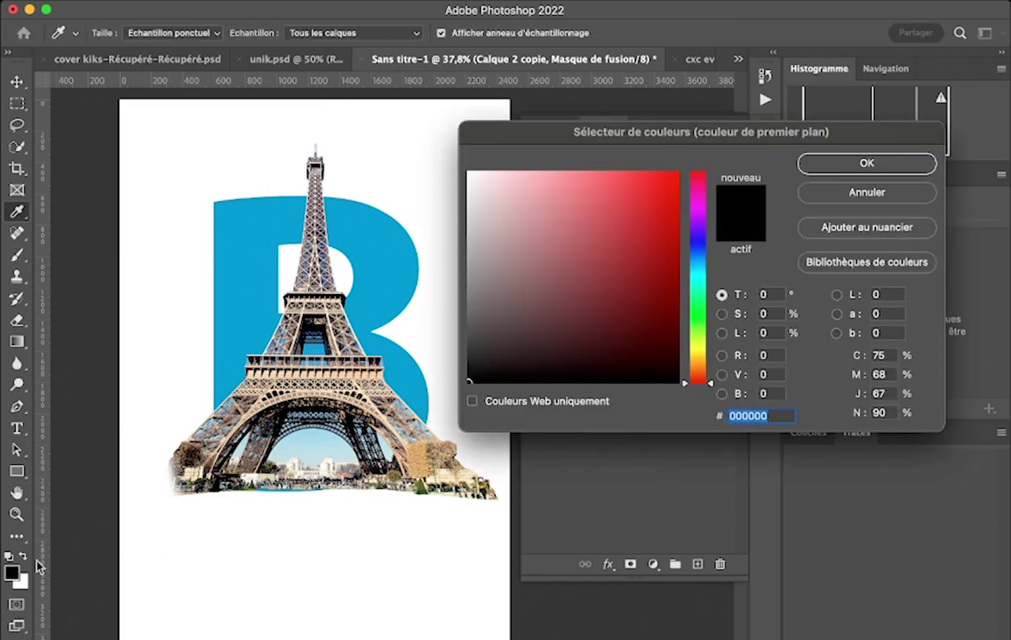
click(832, 166)
Enlarge the brush to 426 px and mask the tower copy beyond the letter's left edge, inside its lower opening and along its lower right curve
right_click(151, 471)
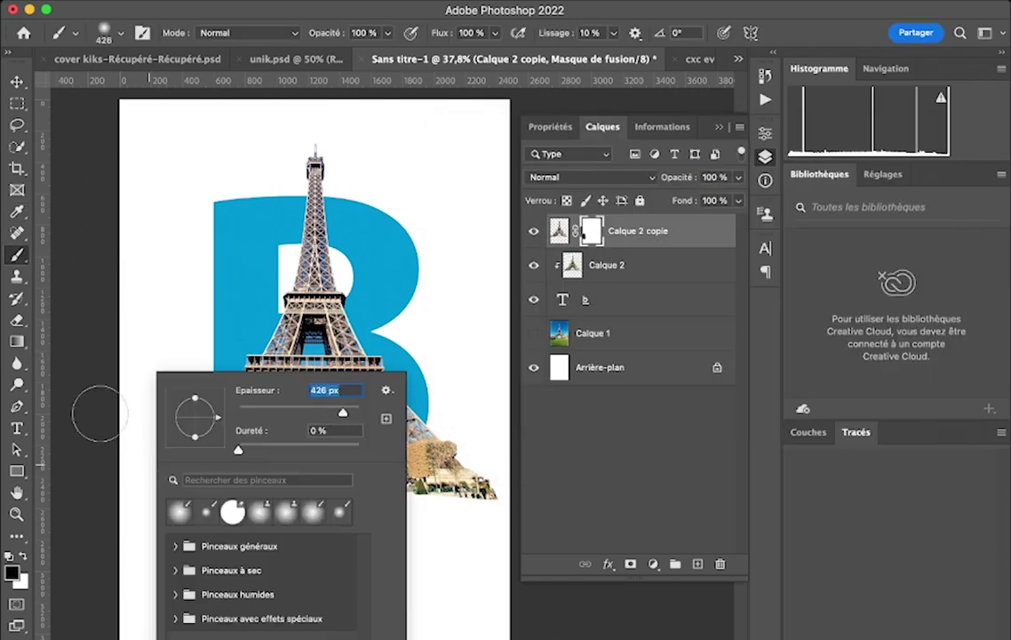
text(426)
key(Return)
mouse_move(176, 465)
mouse_down()
mouse_move(169, 355)
mouse_move(184, 502)
mouse_move(158, 341)
mouse_move(188, 554)
mouse_move(153, 358)
mouse_move(189, 447)
mouse_move(194, 389)
mouse_up()
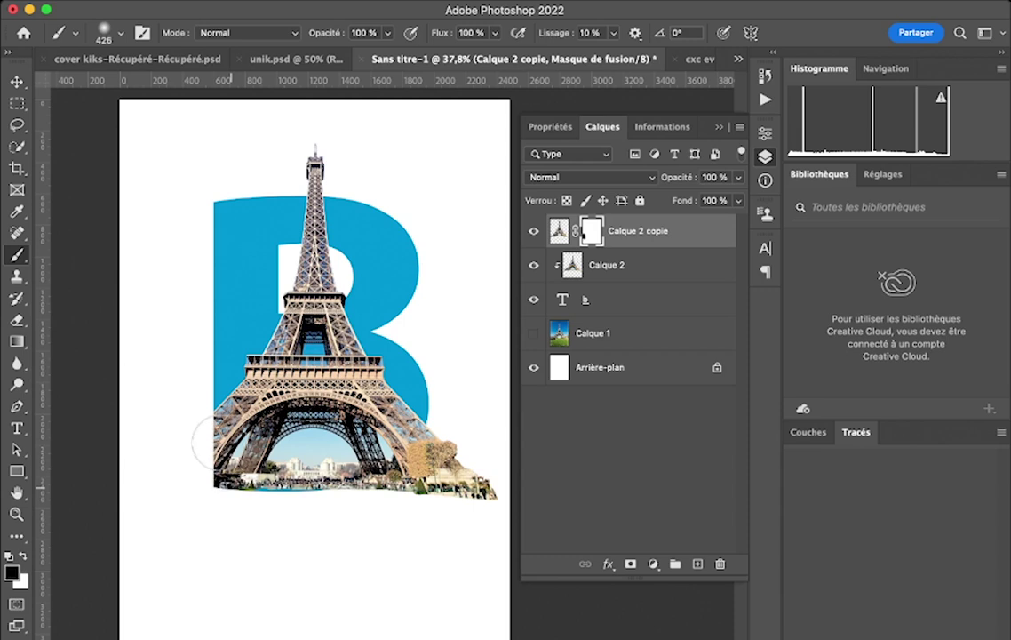
mouse_move(289, 449)
mouse_down()
mouse_move(282, 369)
mouse_move(316, 419)
mouse_move(271, 356)
mouse_move(267, 364)
mouse_move(279, 342)
mouse_move(307, 364)
mouse_move(293, 350)
mouse_move(285, 364)
mouse_move(306, 412)
mouse_up()
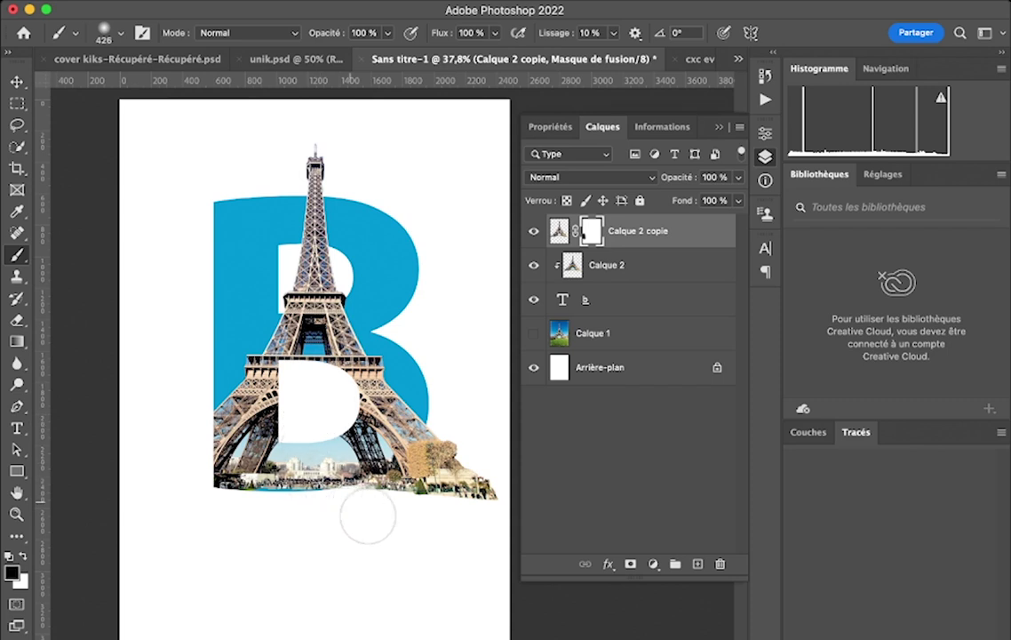
mouse_move(366, 510)
mouse_down()
mouse_move(414, 509)
mouse_move(390, 499)
mouse_move(452, 510)
mouse_move(374, 492)
mouse_move(451, 513)
mouse_move(525, 486)
mouse_move(428, 512)
mouse_move(502, 470)
mouse_move(459, 491)
mouse_move(389, 494)
mouse_move(459, 498)
mouse_move(394, 494)
mouse_up()
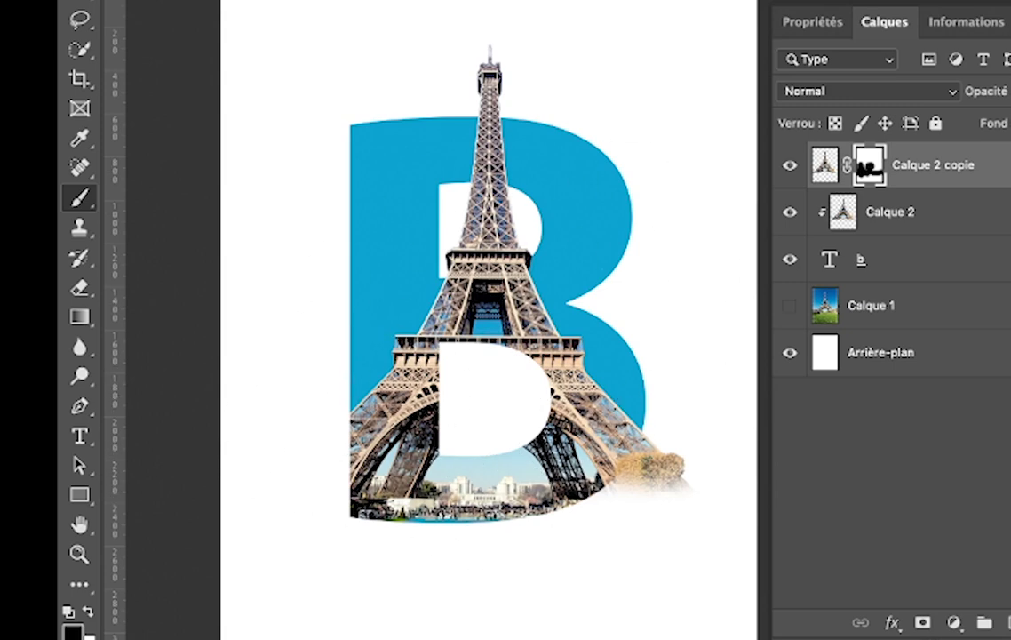
Make the original photo layer Calque 1 visible and add a layer mask to it
click(793, 309)
click(793, 309)
click(793, 310)
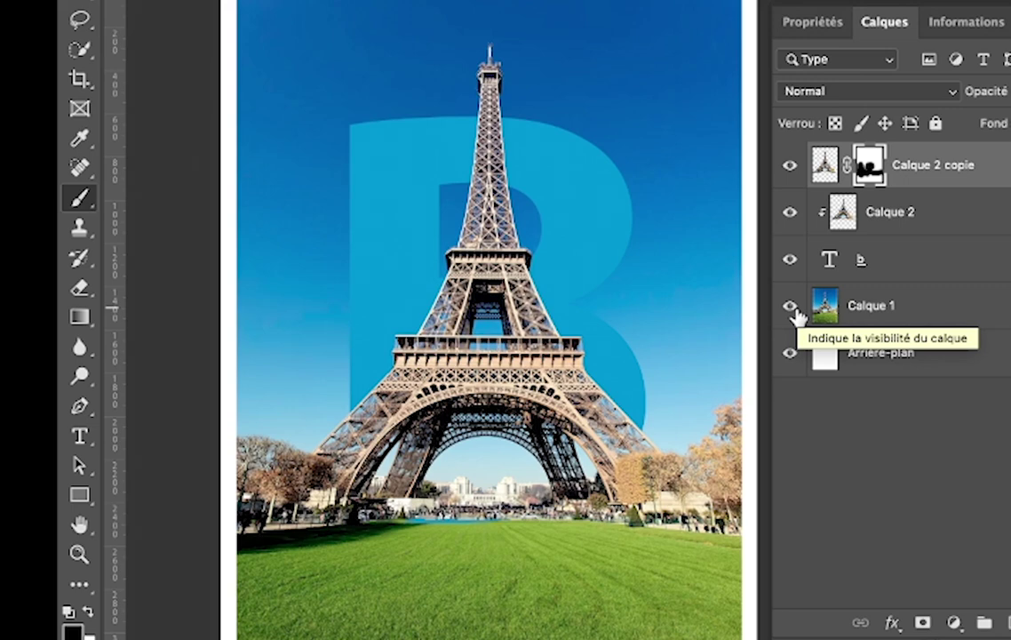
click(791, 309)
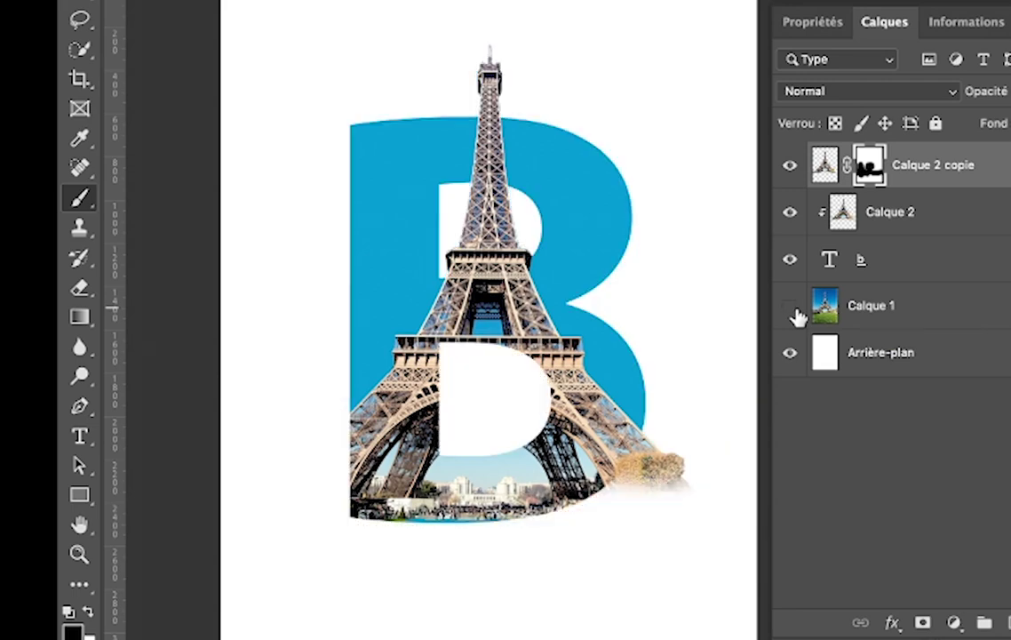
click(791, 308)
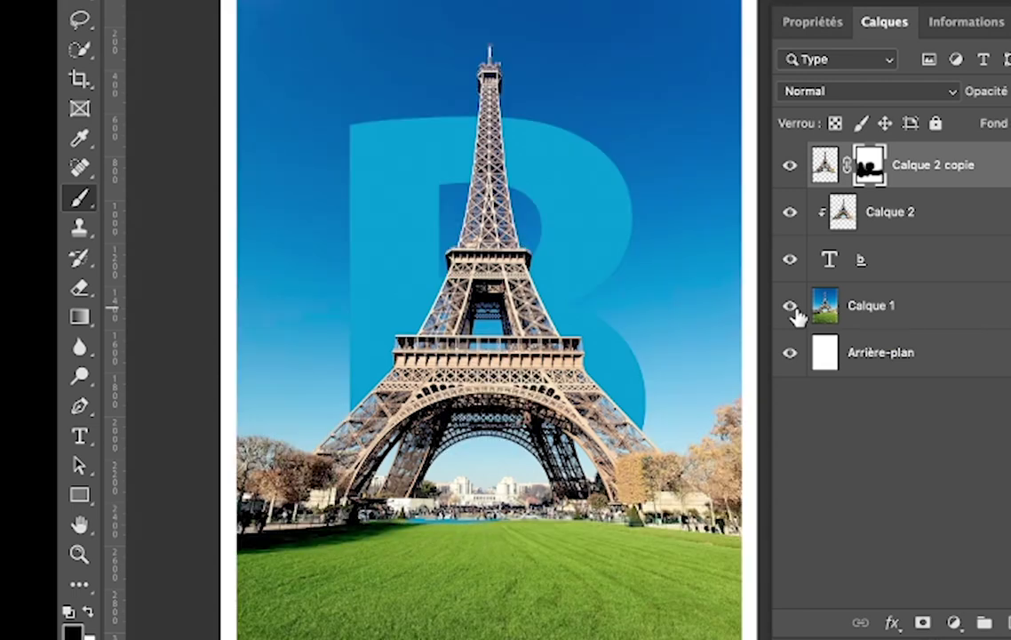
click(884, 310)
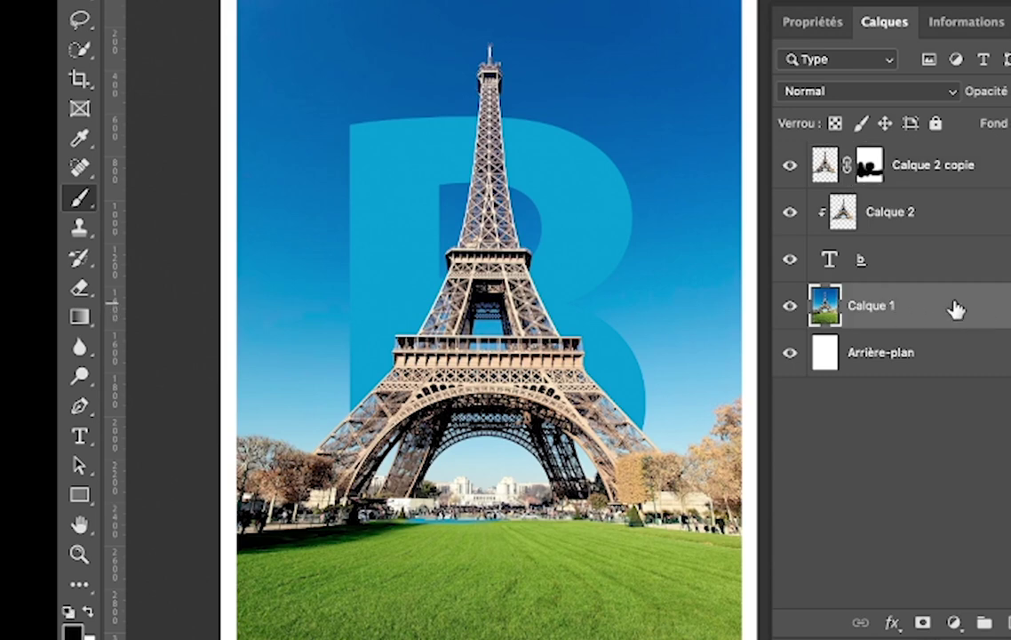
click(922, 622)
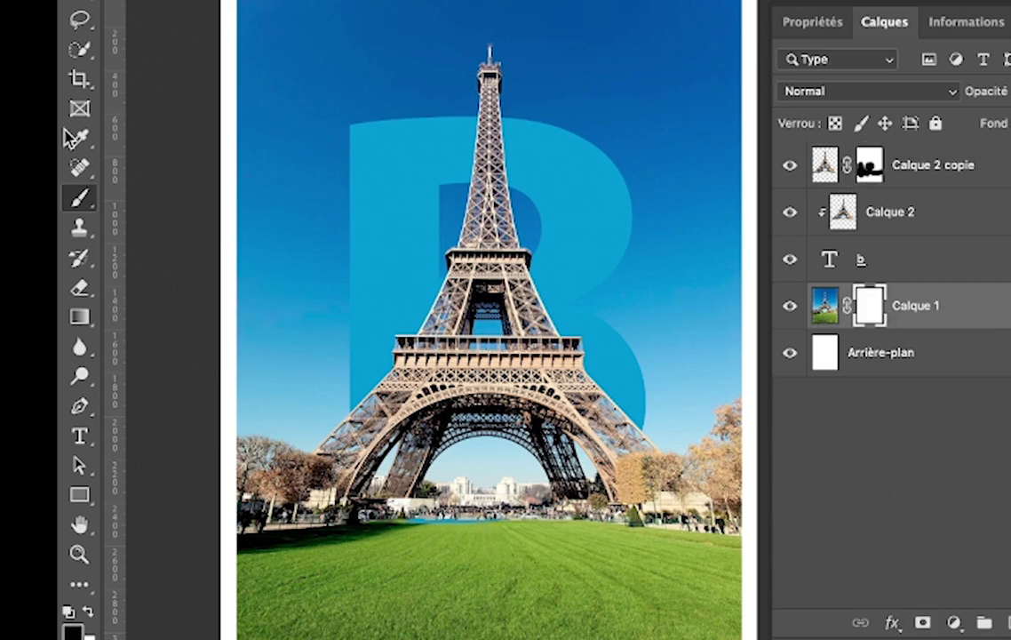
Enlarge the brush to 495 px and paint out the sky around the letter on the mask of Calque 1, keeping the trees and lawn
right_click(340, 169)
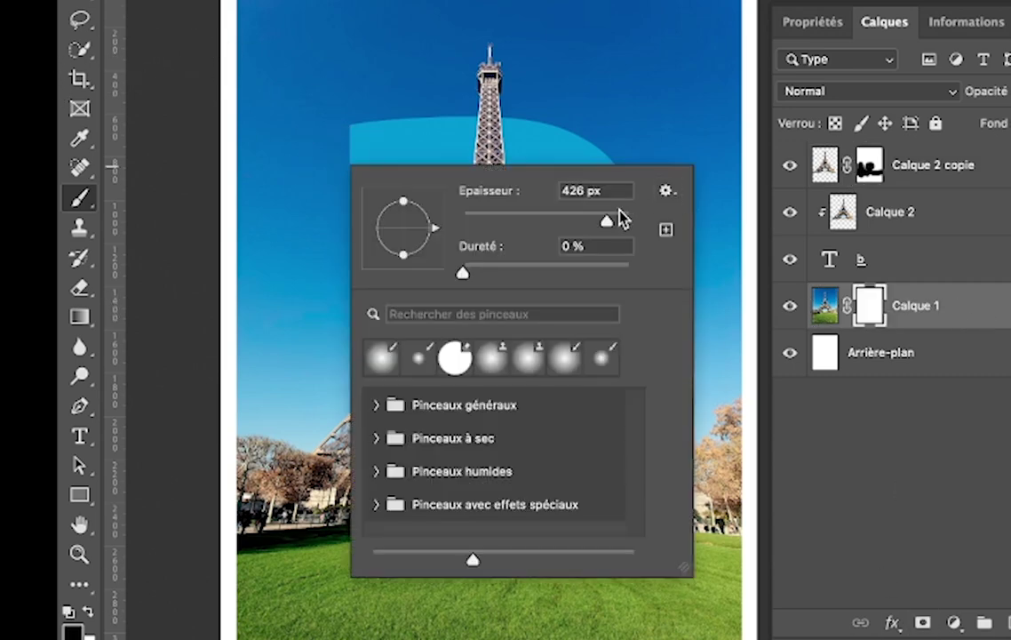
drag(613, 222, 622, 221)
mouse_move(298, 2)
mouse_down()
mouse_move(95, 2)
mouse_move(702, 18)
mouse_move(639, 79)
mouse_move(133, 72)
mouse_move(693, 107)
mouse_move(294, 54)
mouse_move(564, 91)
mouse_move(558, 218)
mouse_move(810, 142)
mouse_move(416, 191)
mouse_move(629, 226)
mouse_move(722, 269)
mouse_move(718, 255)
mouse_move(453, 293)
mouse_move(379, 271)
mouse_move(206, 36)
mouse_move(484, 155)
mouse_move(331, 125)
mouse_move(368, 248)
mouse_move(316, 327)
mouse_move(326, 225)
mouse_move(312, 275)
mouse_move(226, 289)
mouse_move(542, 320)
mouse_up()
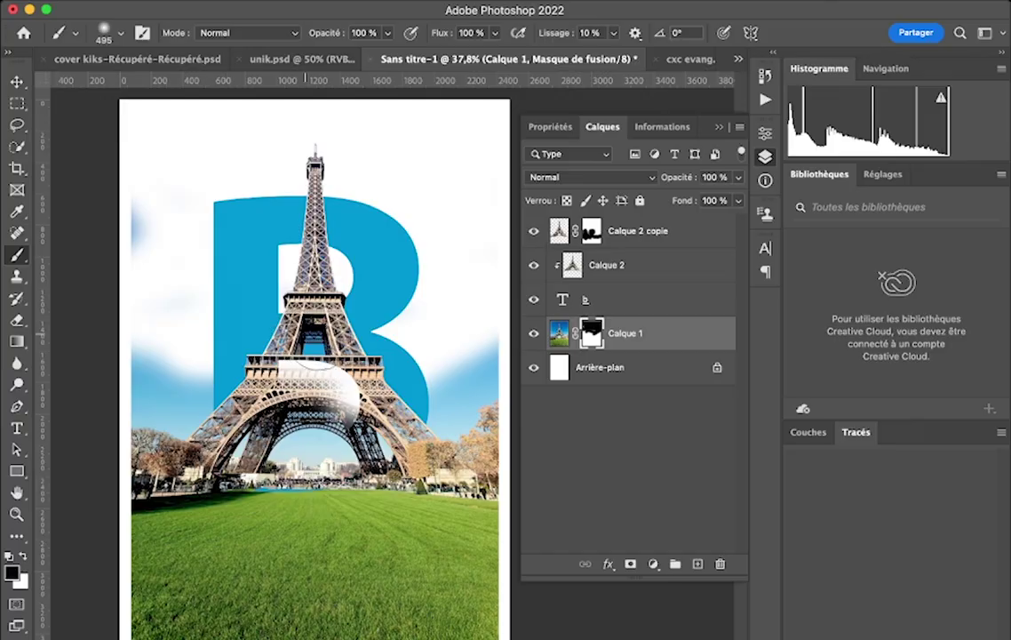
mouse_move(202, 392)
mouse_down()
mouse_move(306, 382)
mouse_move(311, 355)
mouse_move(298, 396)
mouse_move(323, 419)
mouse_move(249, 366)
mouse_up()
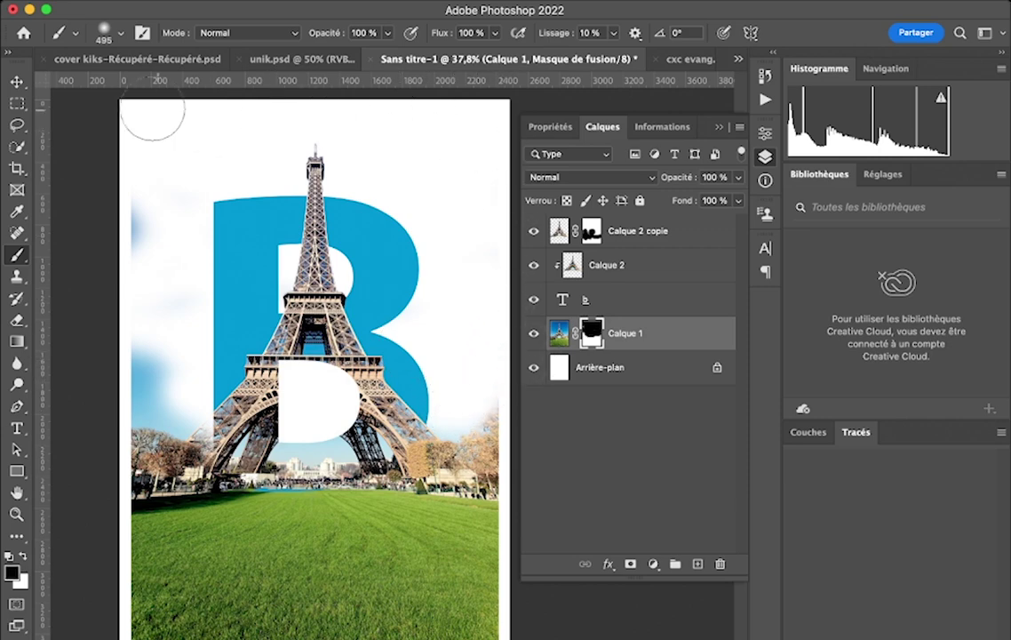
mouse_move(151, 129)
mouse_down()
mouse_move(150, 295)
mouse_move(166, 182)
mouse_move(153, 396)
mouse_move(140, 411)
mouse_move(137, 396)
mouse_move(183, 413)
mouse_up()
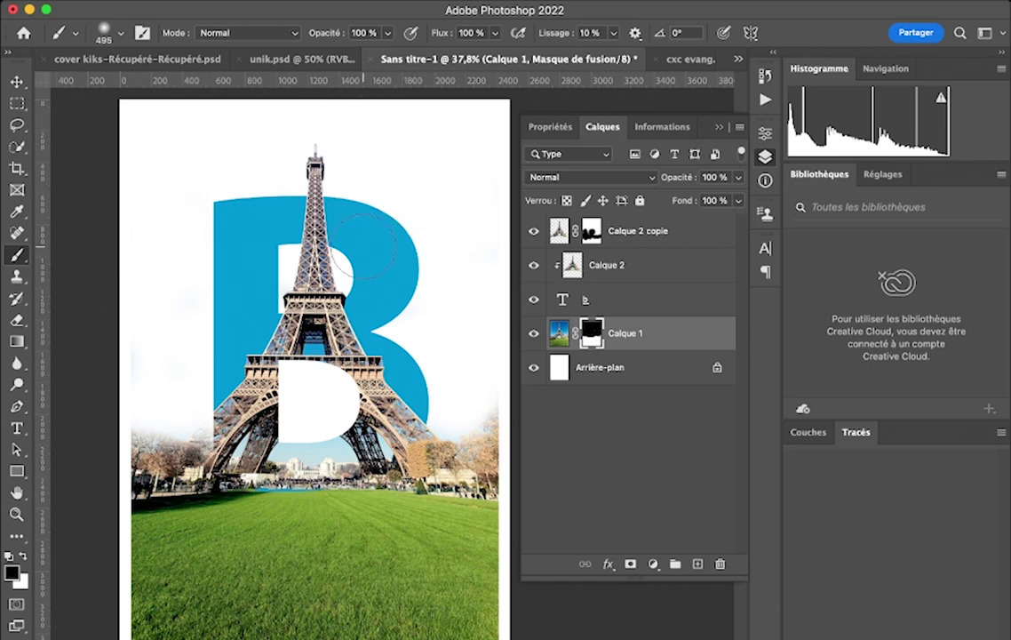
Select the four layers above Arrière-plan and scale them together to 111.46 % so the photo spans the page width
click(16, 81)
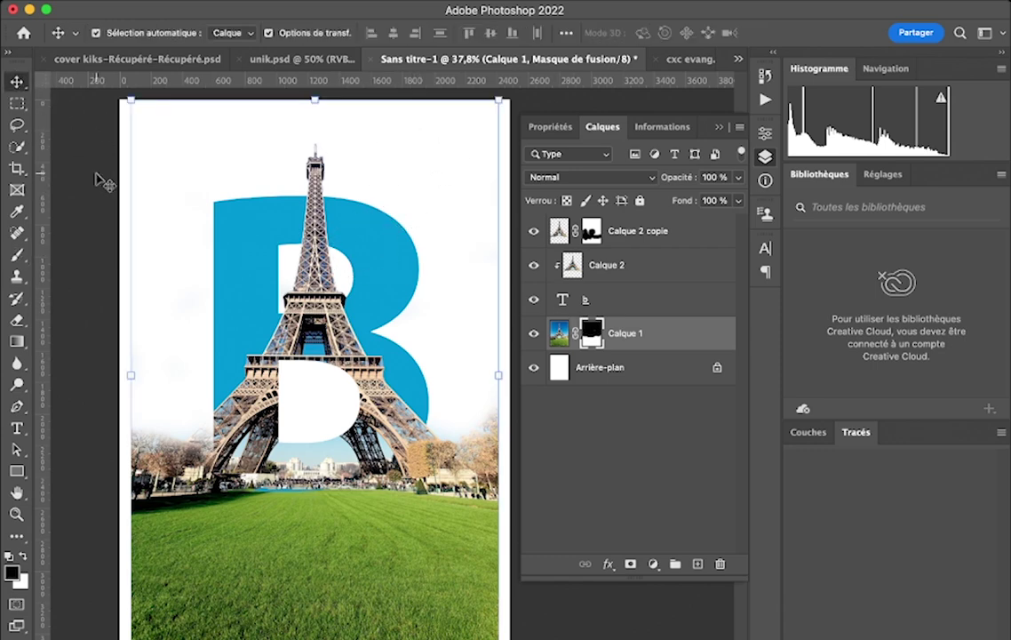
drag(94, 108, 515, 635)
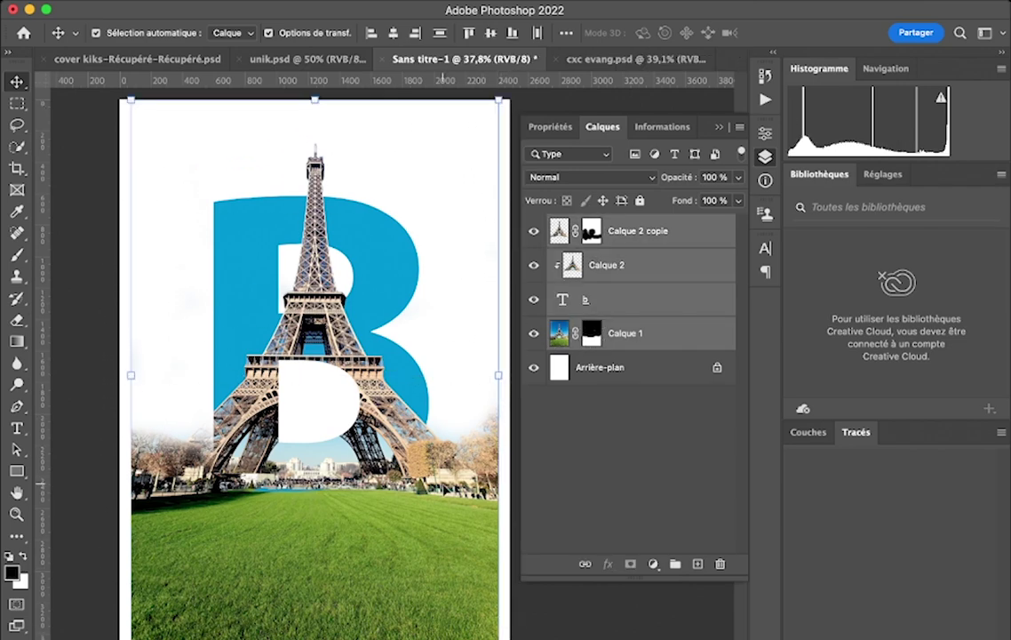
scroll(370, 462, down, 5)
drag(314, 394, 335, 553)
scroll(335, 553, up, 5)
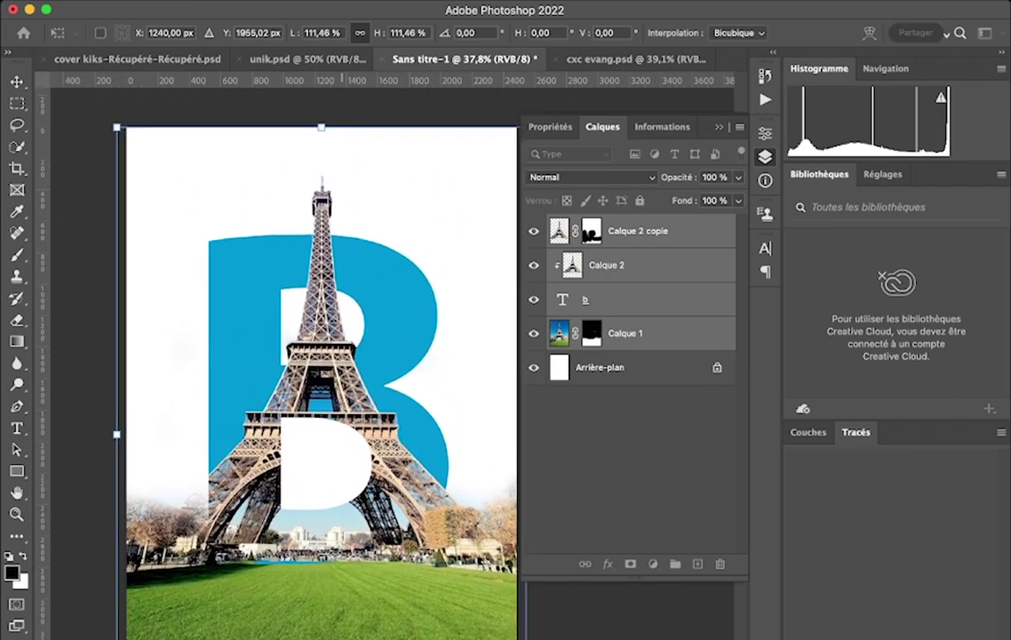
Move the scaled layers up to Y 1838.60 px, apply the transformation and deselect the layers
key(Up)
key(Up)
key(Up)
key(Up)
key(Up)
key(Up)
key(Up)
key(Up)
key(Up)
key(Up)
key(Up)
key(Up)
key(Up)
key(Up)
key(Up)
key(Up)
key(Up)
key(Up)
key(Up)
key(Up)
key(Up)
key(Up)
key(Up)
key(Up)
key(Up)
key(Up)
key(Up)
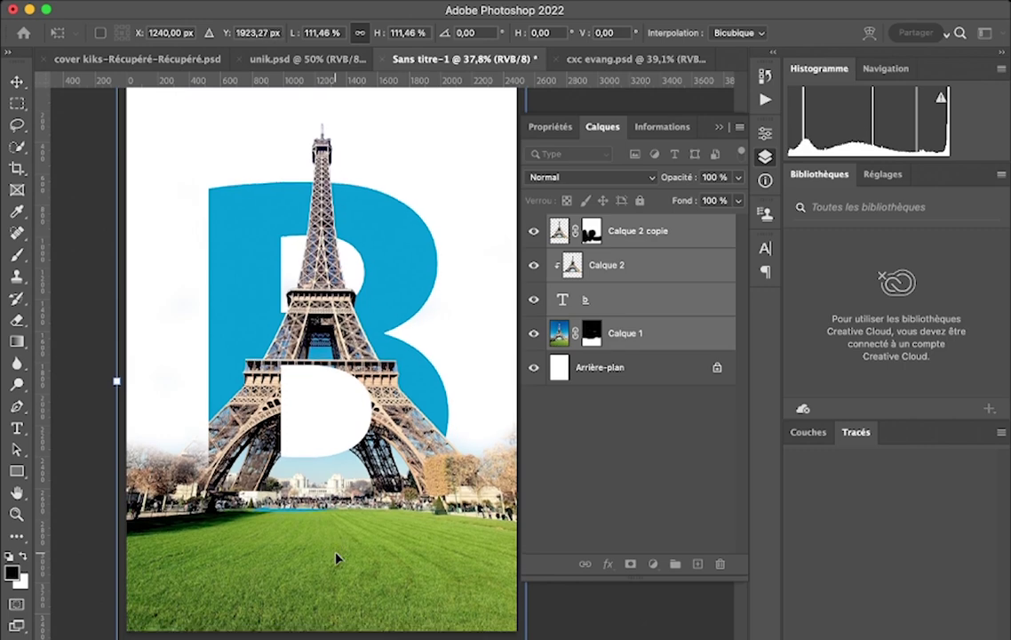
key(Up)
key(Up)
key(Up)
key(Up)
key(Up)
key(Up)
key(Up)
key(Up)
key(Up)
key(Up)
key(Up)
key(Up)
key(Up)
key(Up)
key(Up)
key(Up)
key(Up)
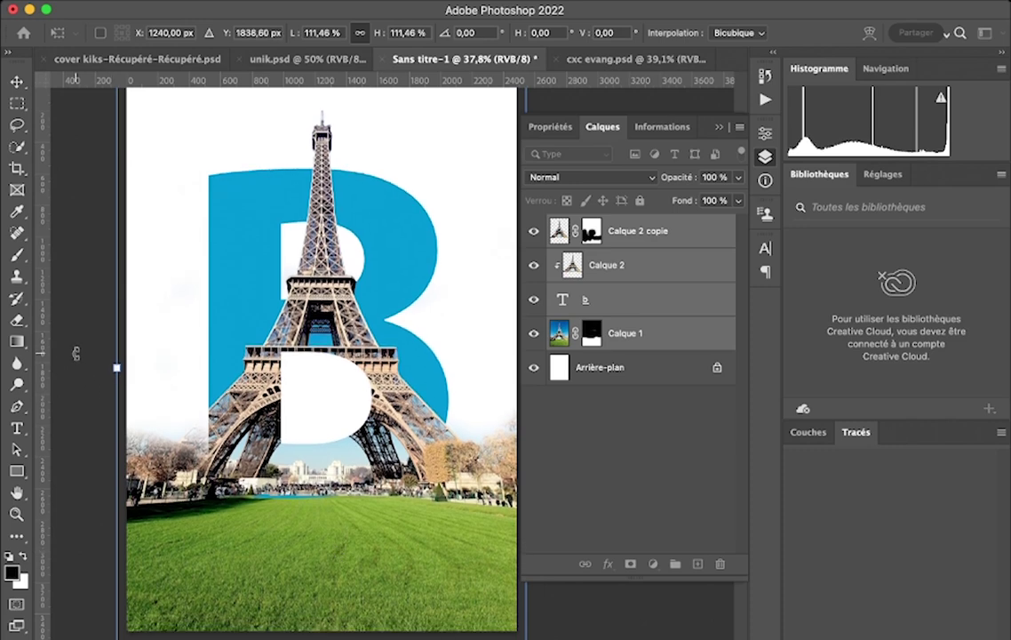
key(Return)
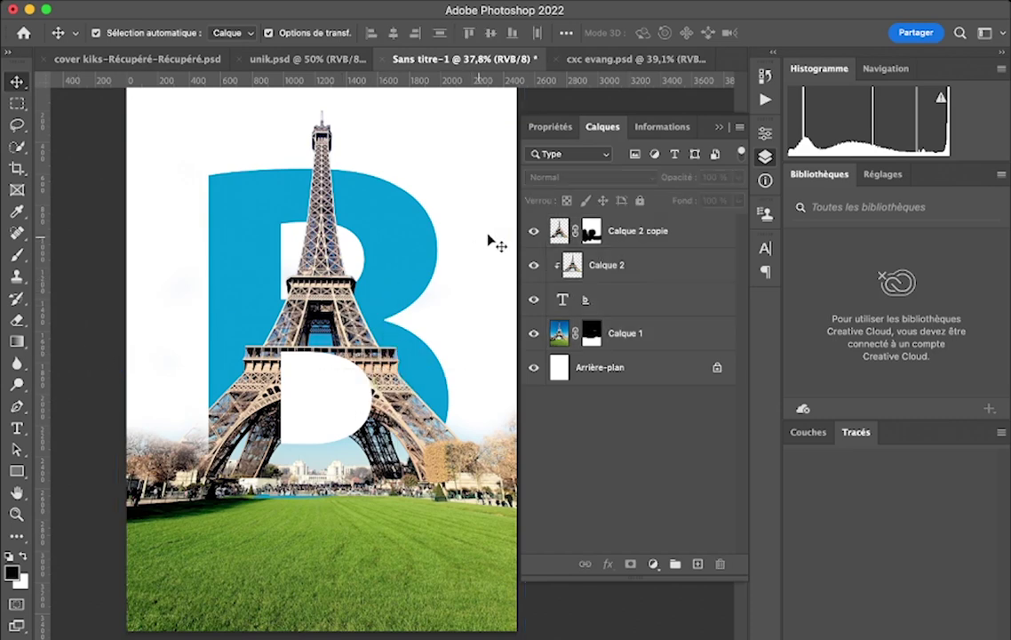
Start a new text layer above Calque 2 copie with a size of 74 pt and white as its colour
scroll(399, 273, down, 1)
scroll(400, 273, down, 2)
scroll(399, 273, up, 3)
scroll(400, 273, down, 1)
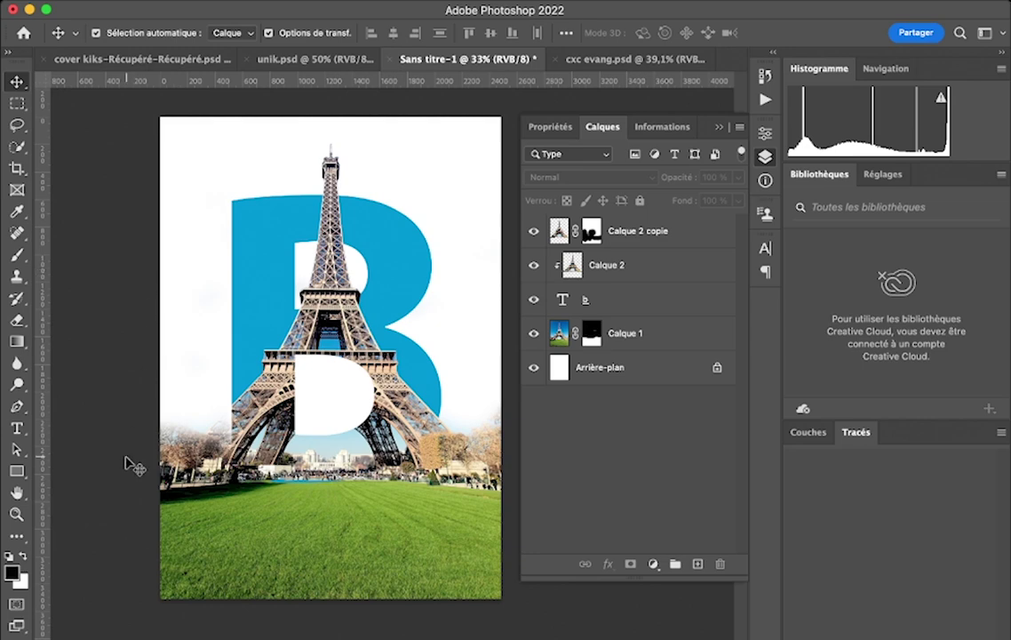
click(16, 427)
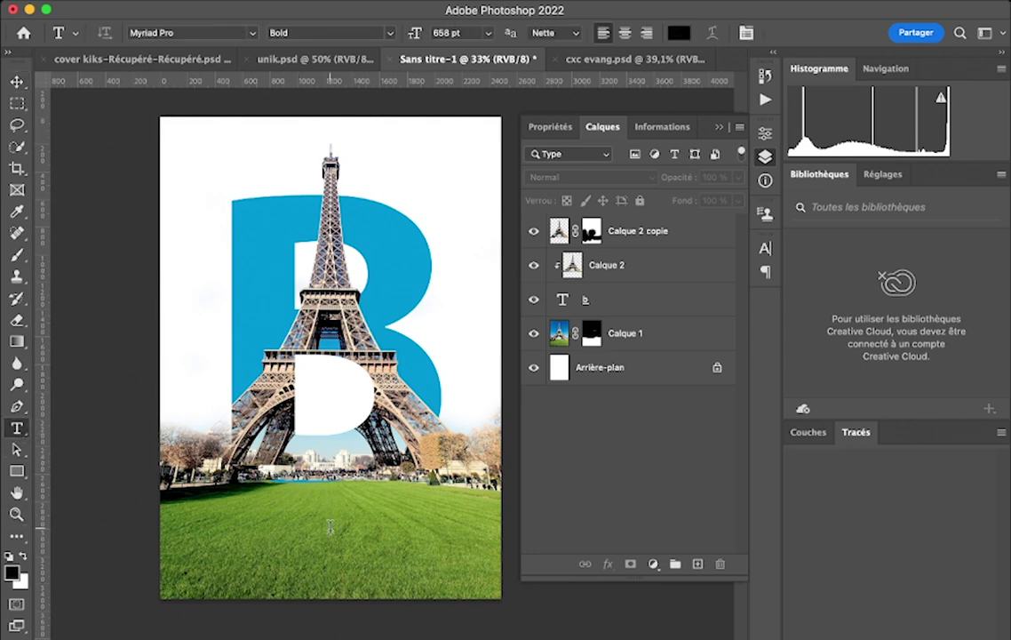
click(672, 232)
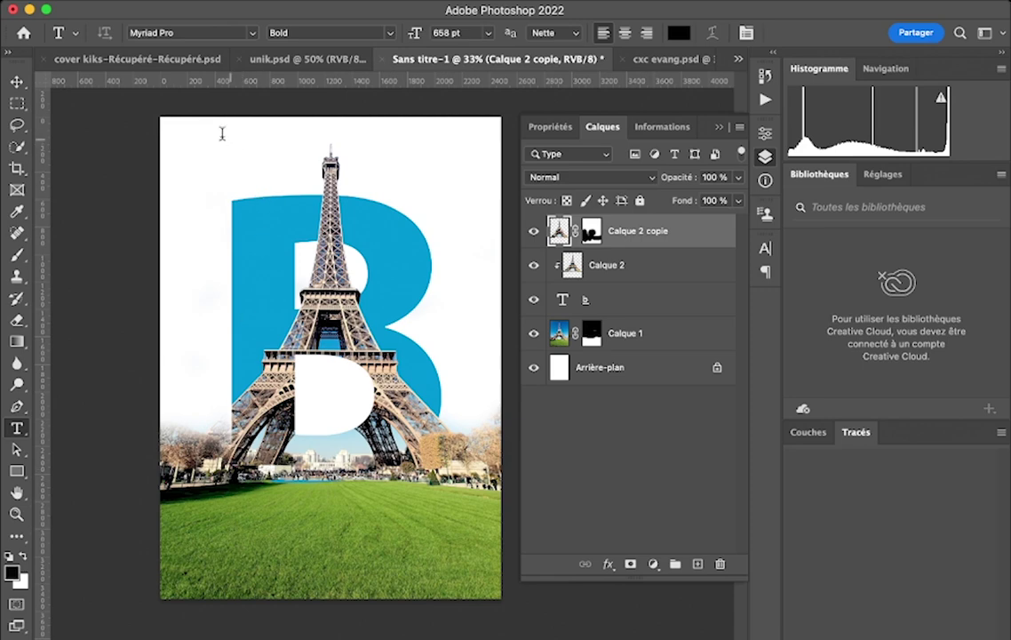
click(130, 147)
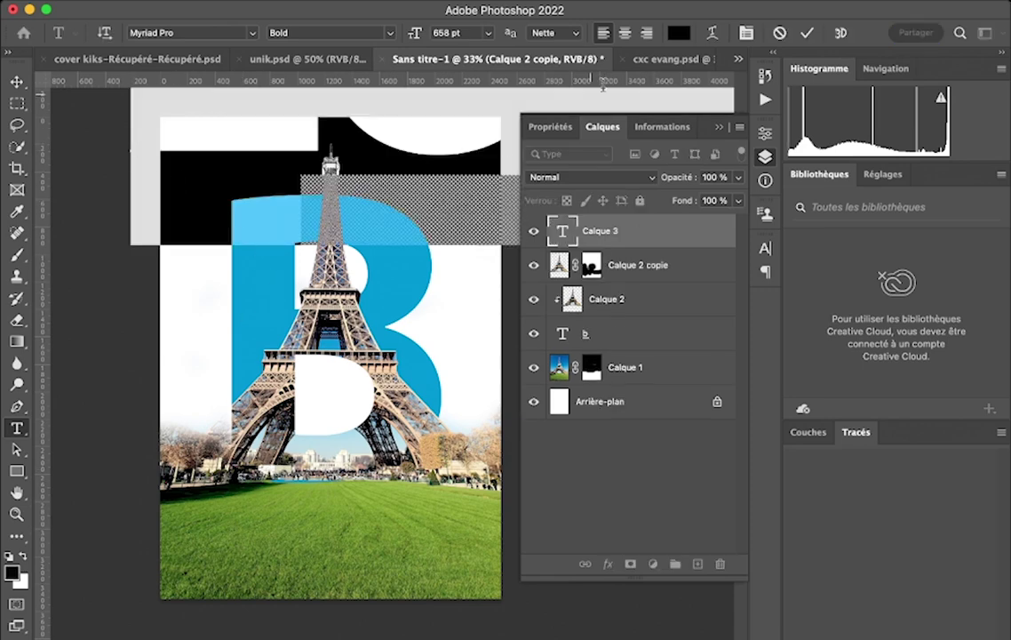
drag(415, 32, 93, 78)
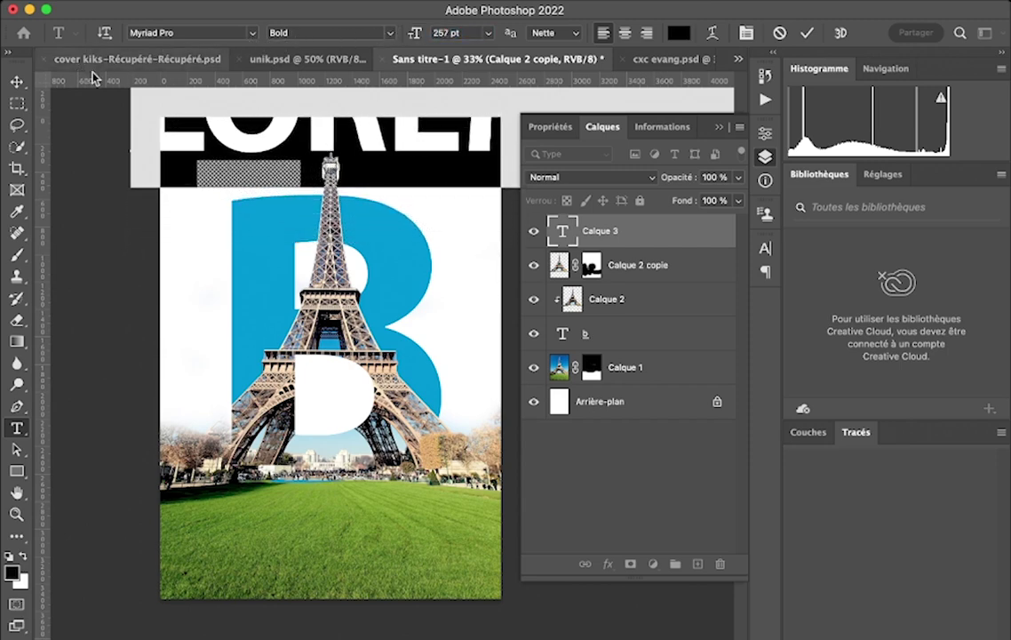
click(21, 556)
drag(413, 36, 267, 54)
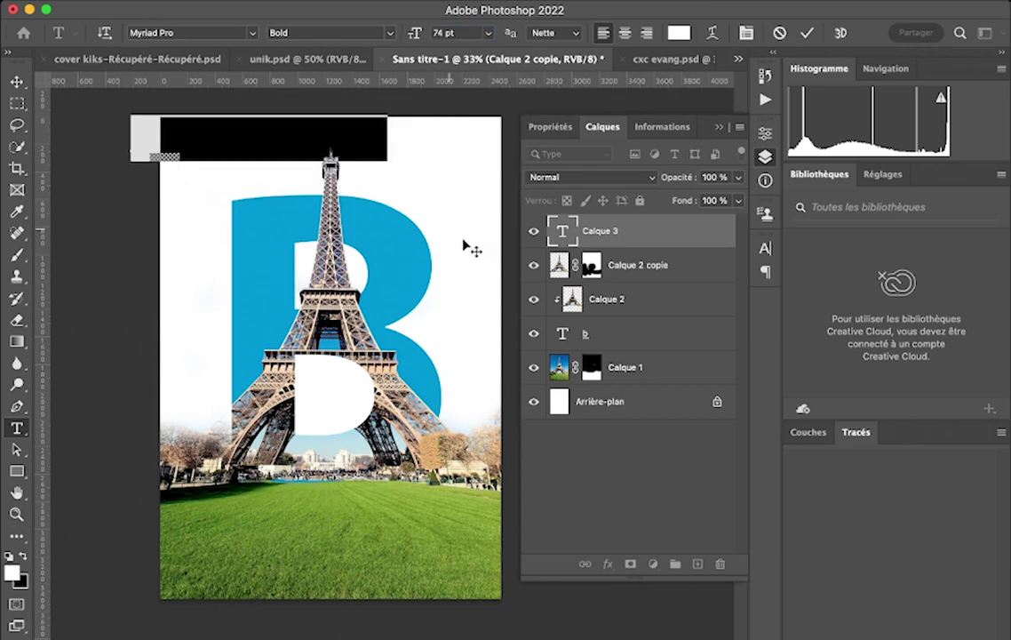
Move the new text down onto the lawn and make it read PARIS
drag(435, 234, 501, 626)
text(P)
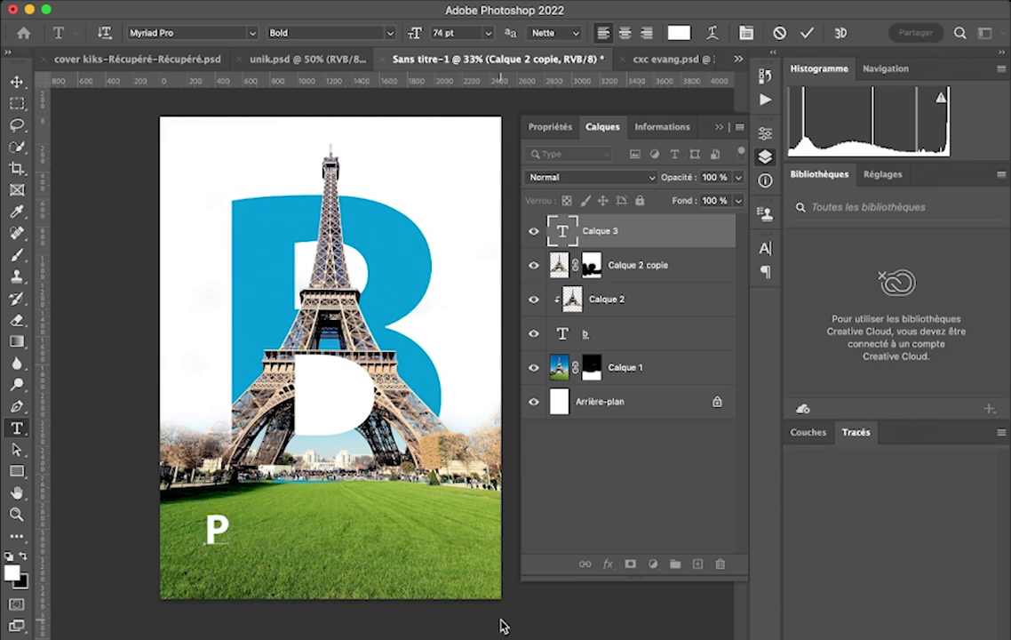
text(Q)
key(BackSpace)
text(ATIS)
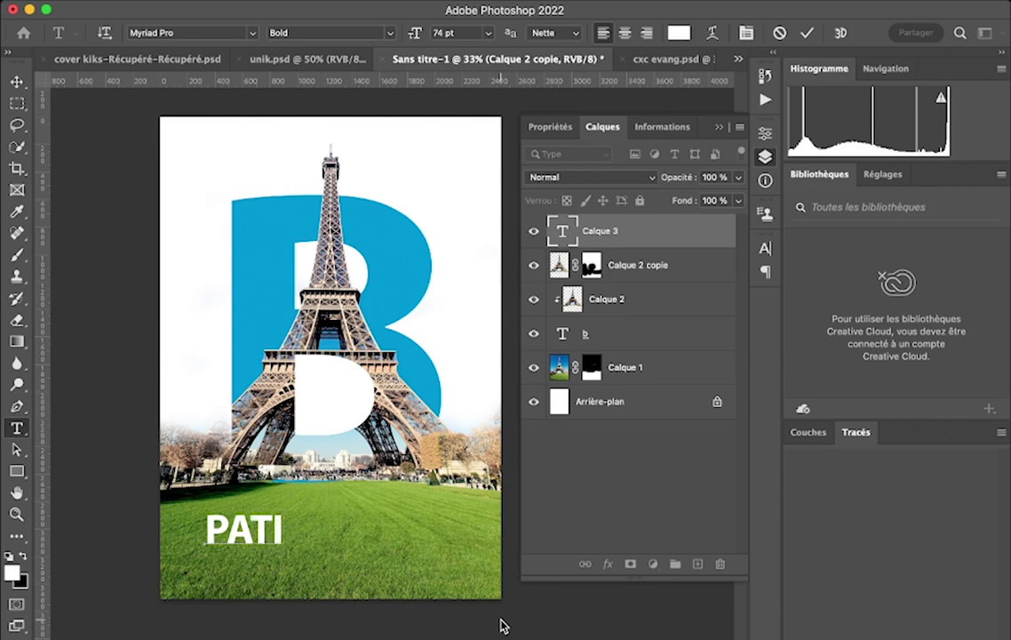
key(BackSpace)
key(BackSpace)
key(BackSpace)
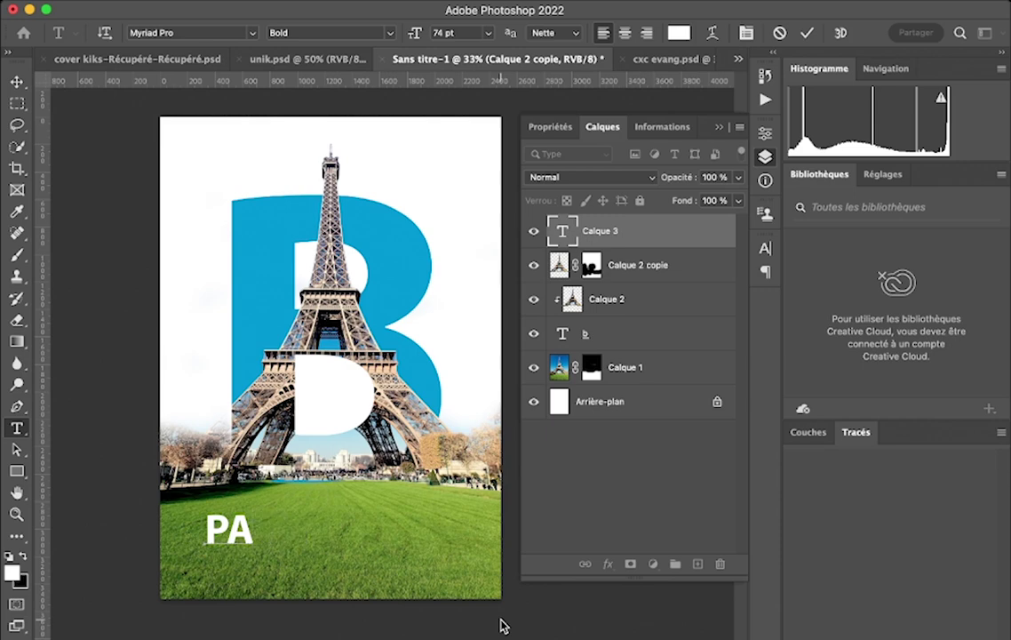
text(RI)
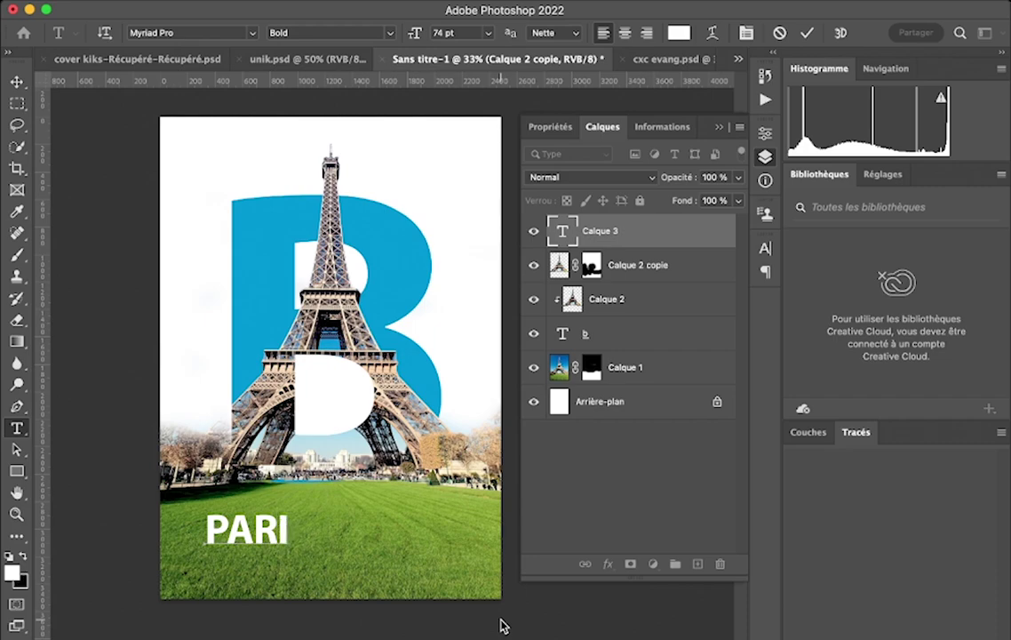
text(S)
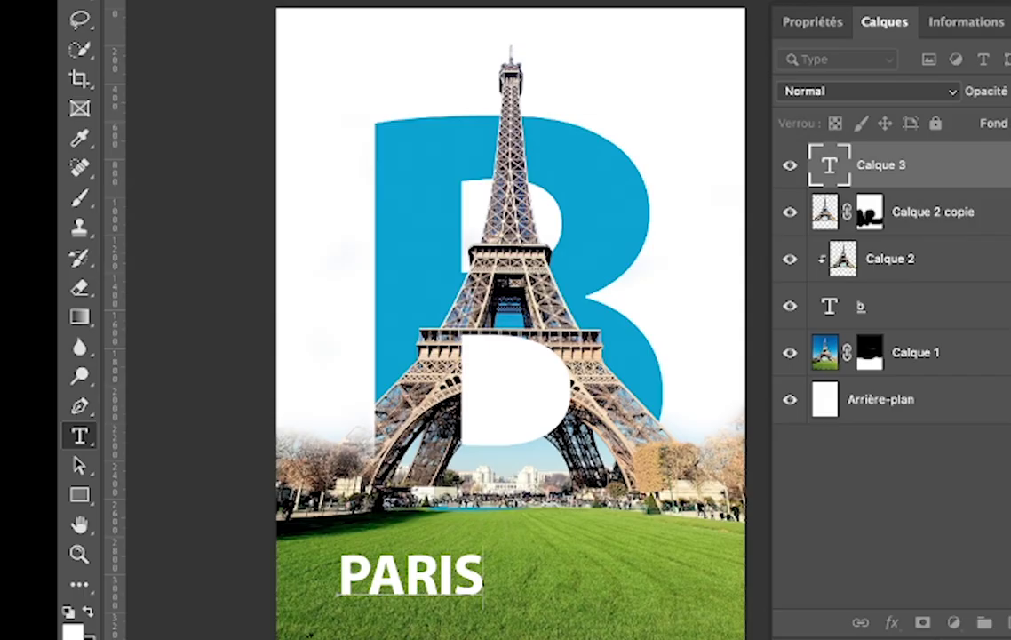
Enlarge the whole word PARIS, centre it on the lawn beneath the tower and commit the text
drag(338, 576, 484, 577)
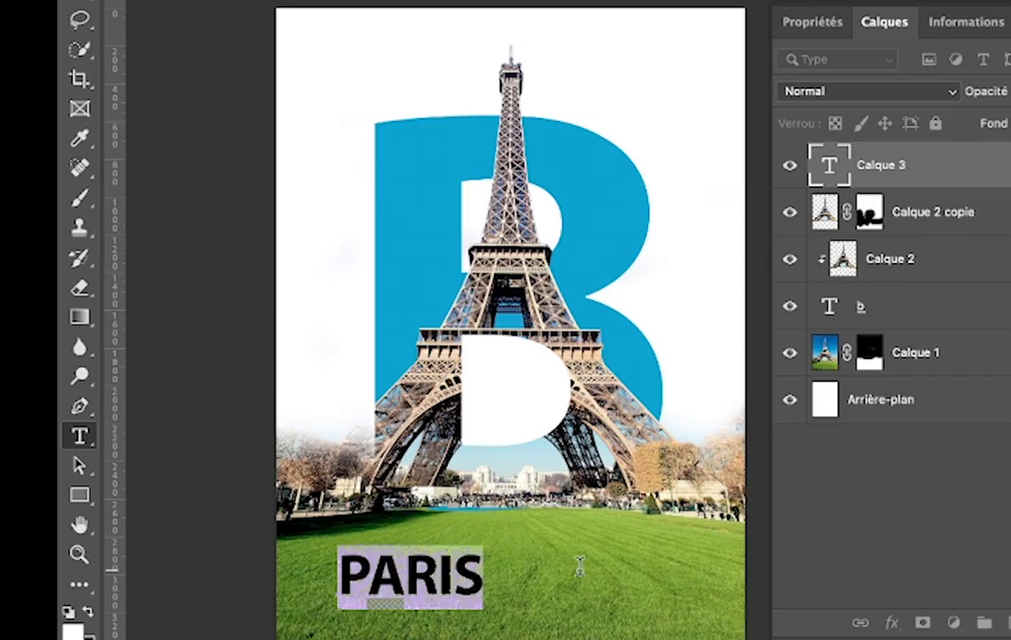
key(super+shift+period)
key(super+shift+period)
key(super+shift+period)
key(super+shift+period)
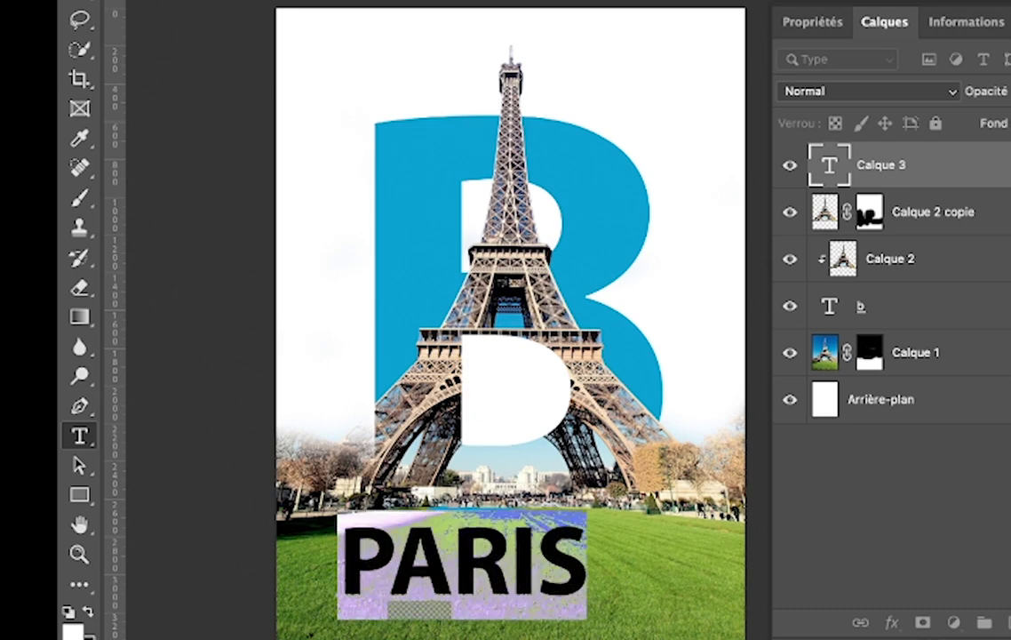
drag(648, 294, 673, 321)
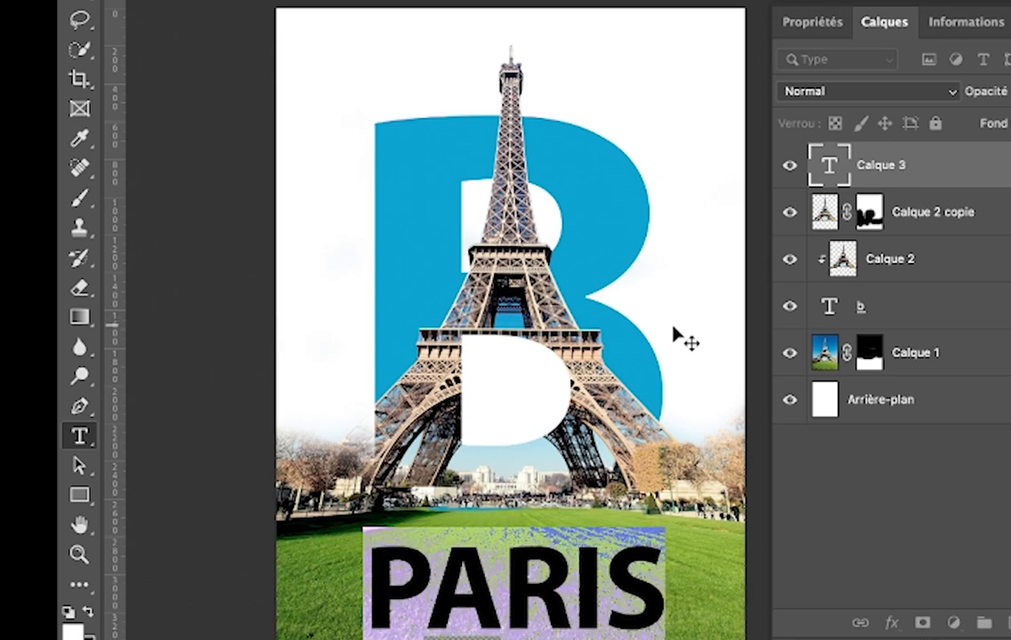
key(super+Return)
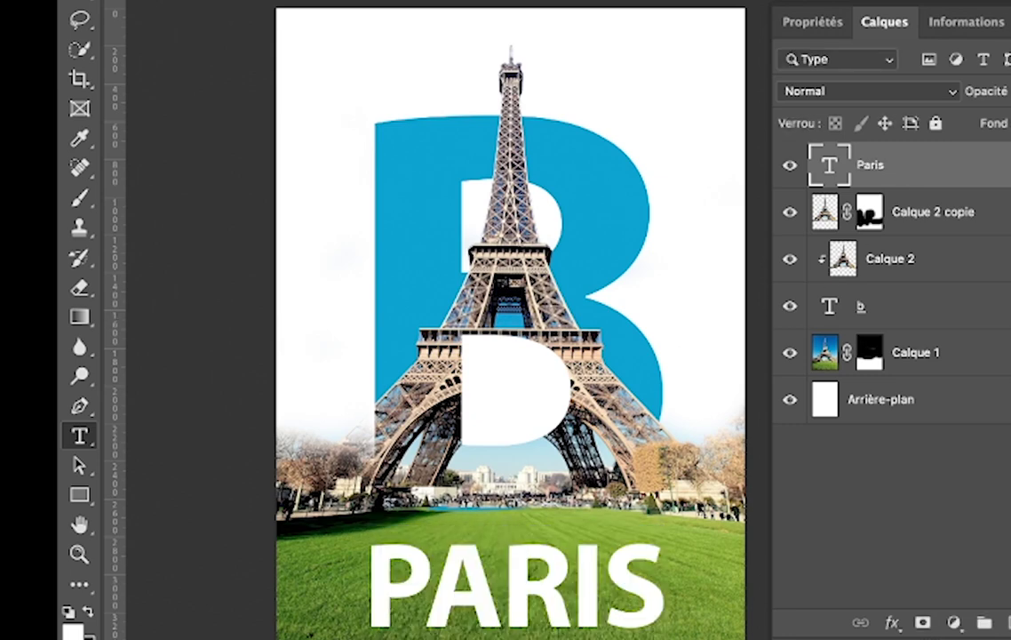